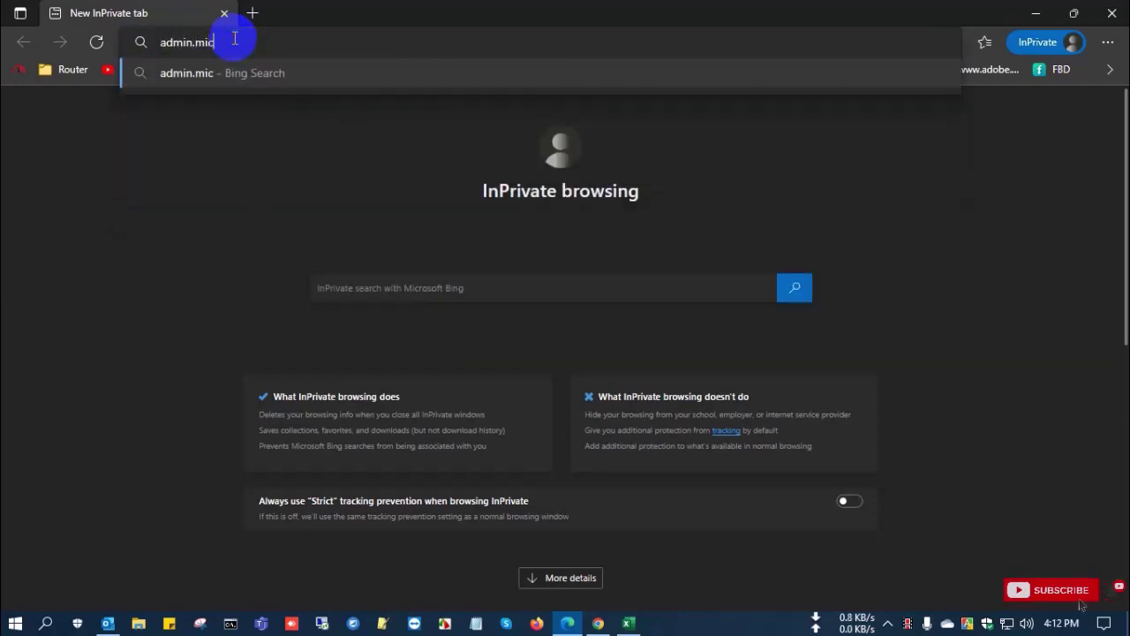
Load admin.microsoft.com in the InPrivate Edge window
text(icrosoft.com)
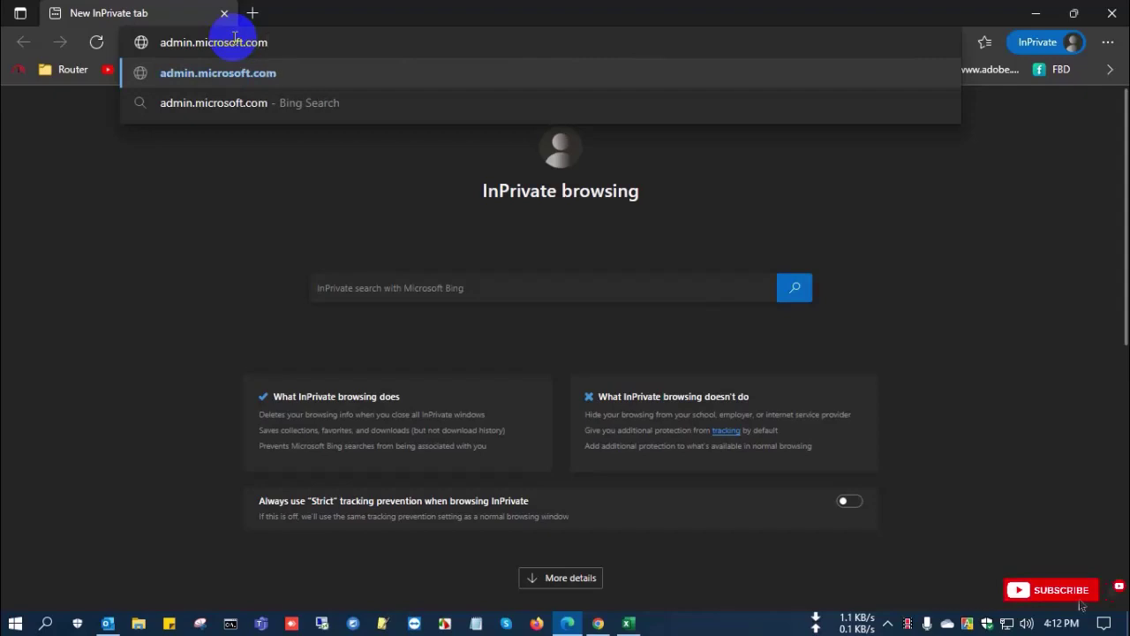
key(Return)
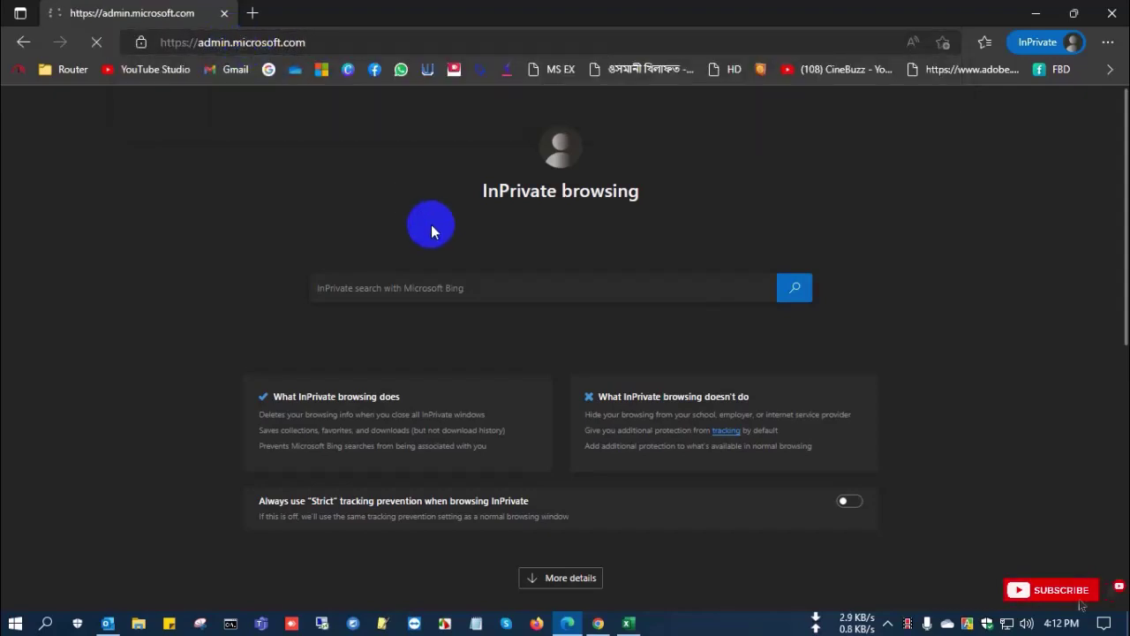
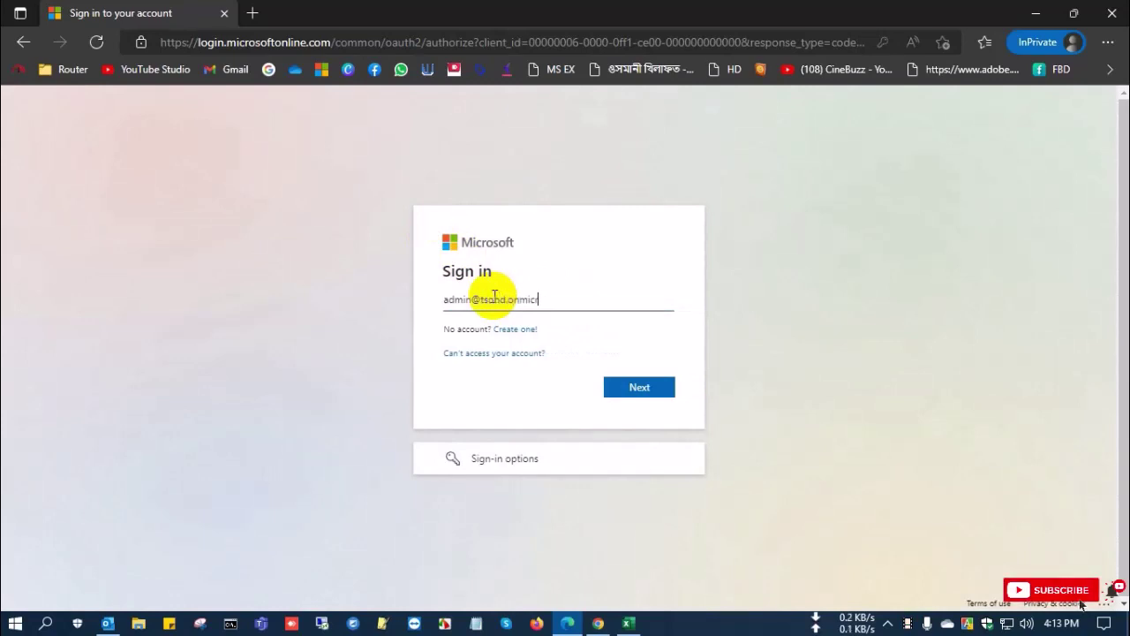
Sign in with the admin email and password, approving the request in Microsoft Authenticator
key(Return)
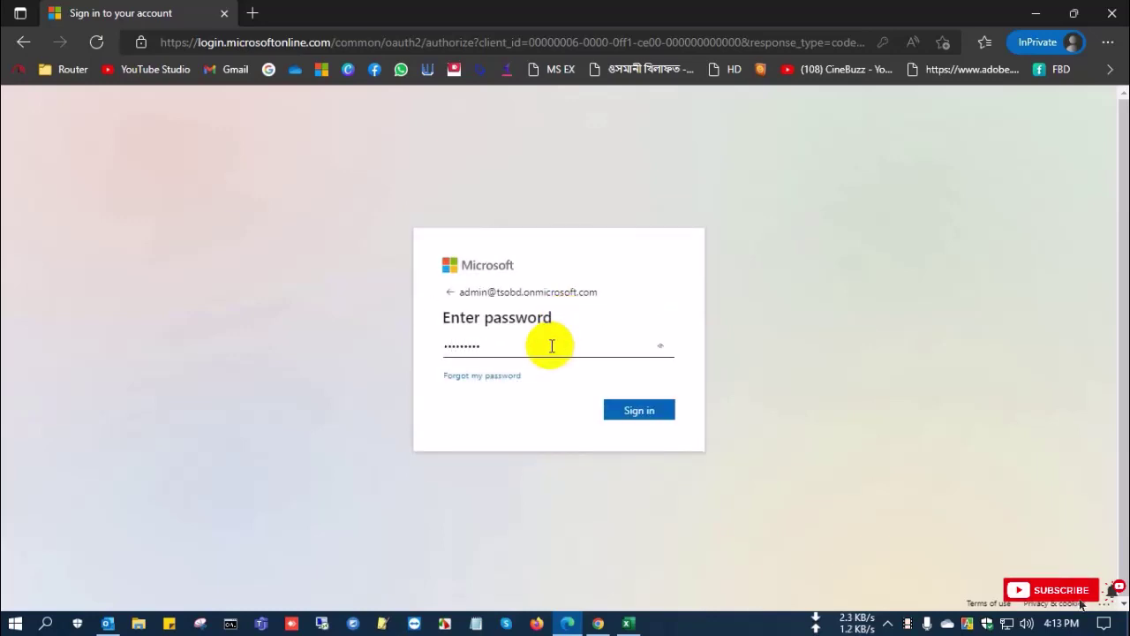
click(632, 412)
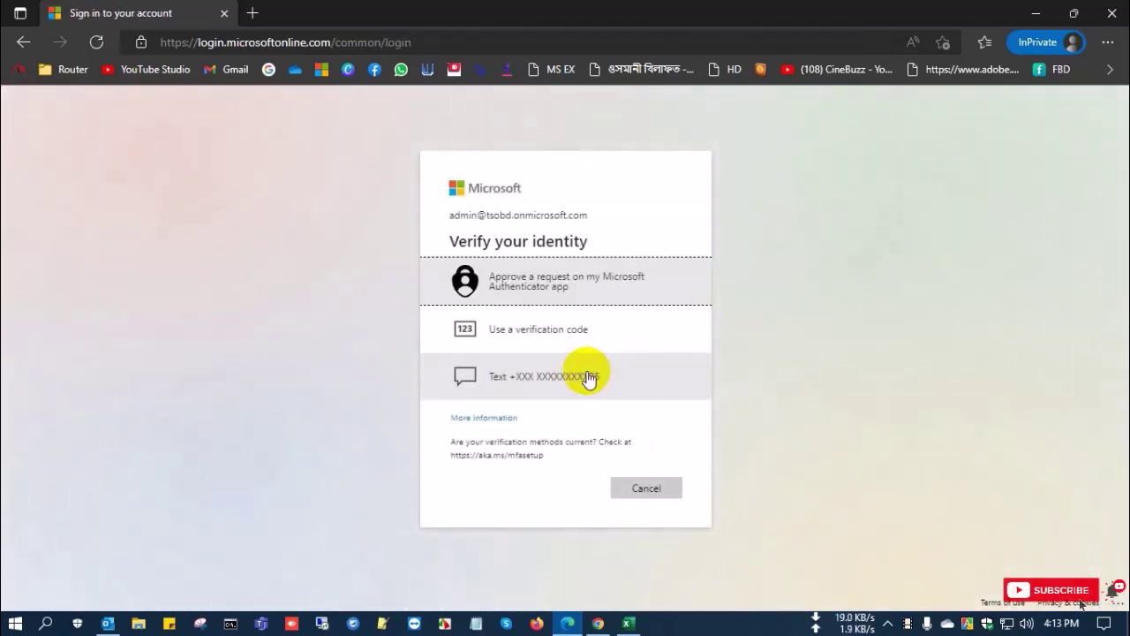
click(548, 294)
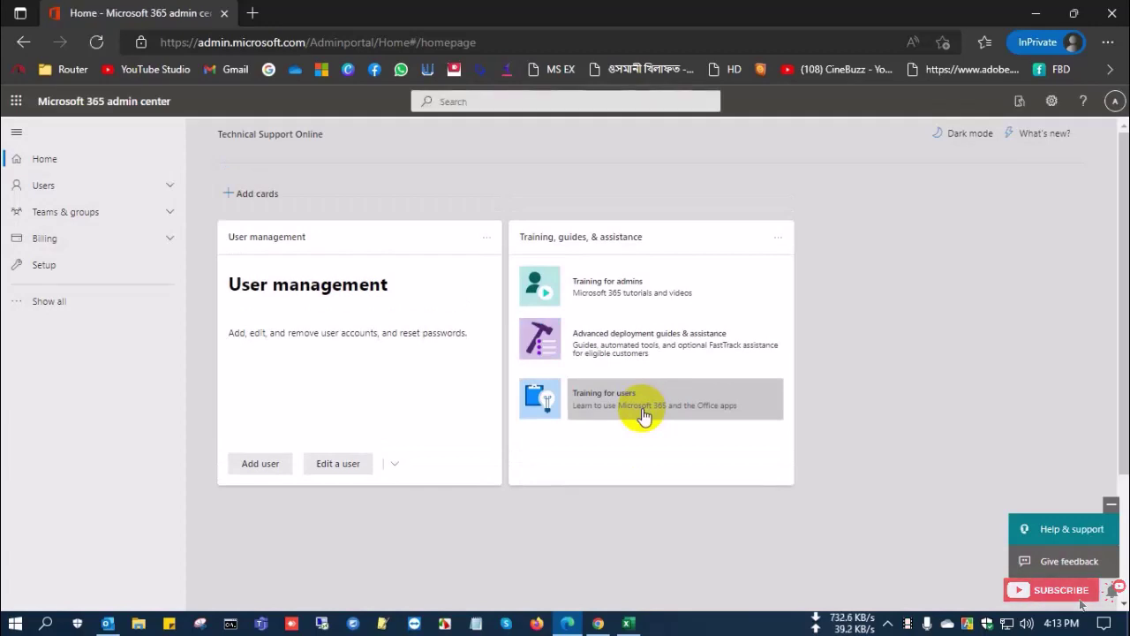
Open the Active users list under the Users section
click(91, 191)
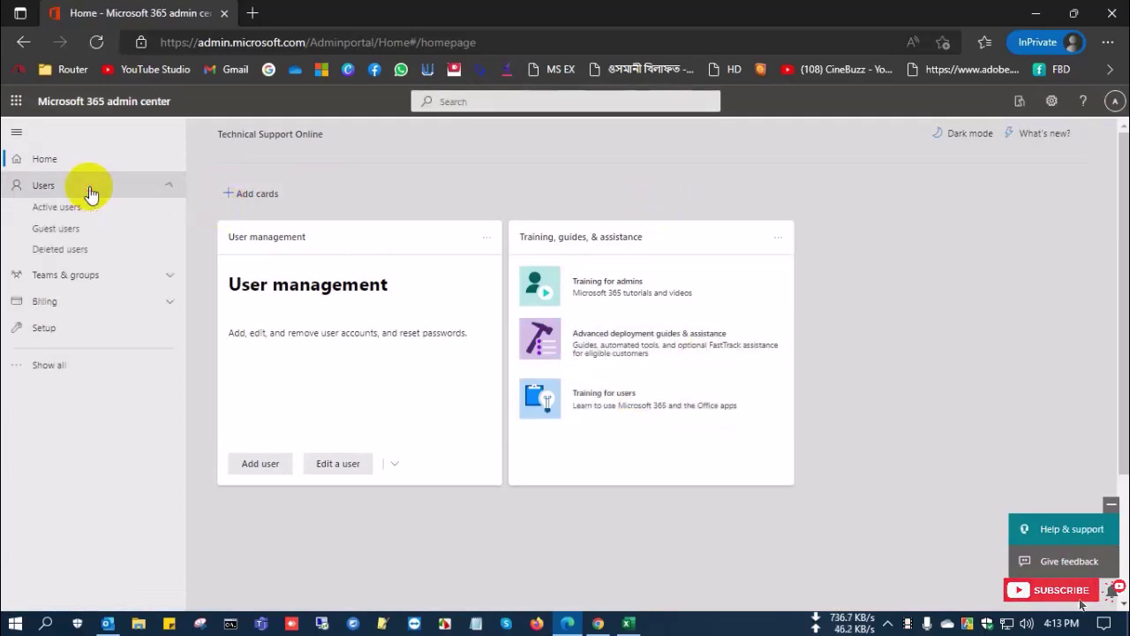
click(86, 209)
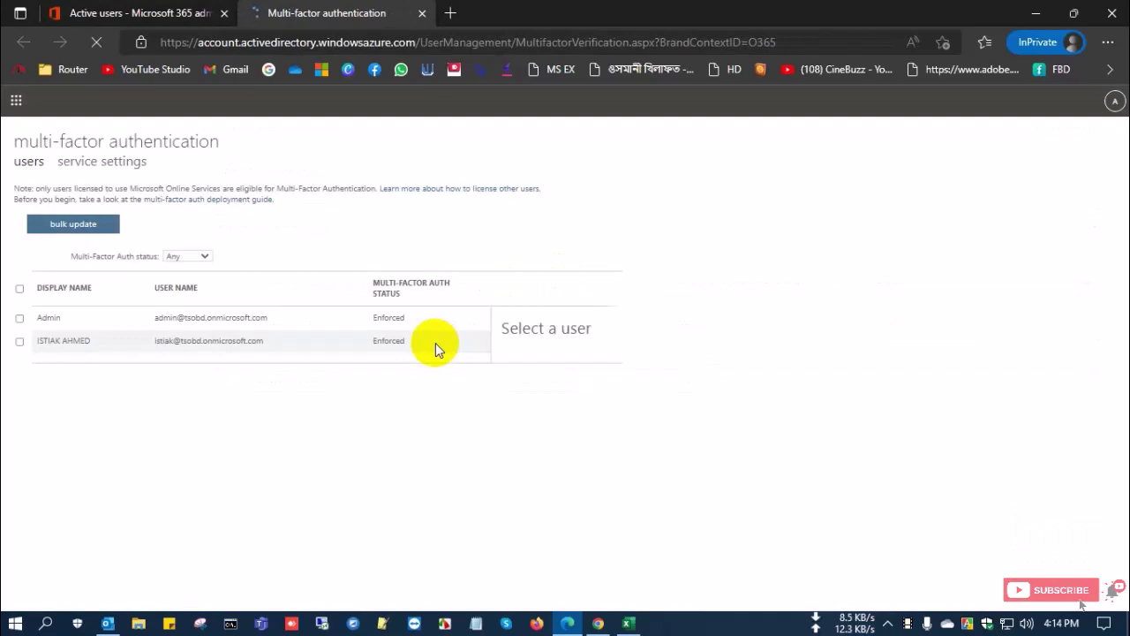
Select the Admin account and disable its multi-factor authentication, confirming the change
click(389, 319)
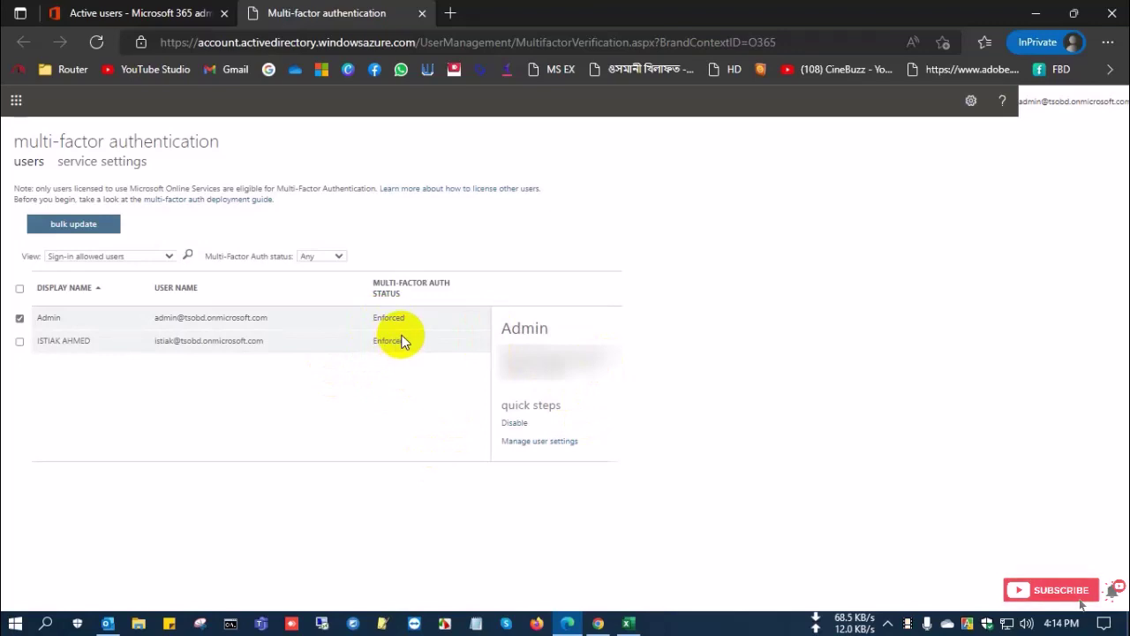
click(514, 423)
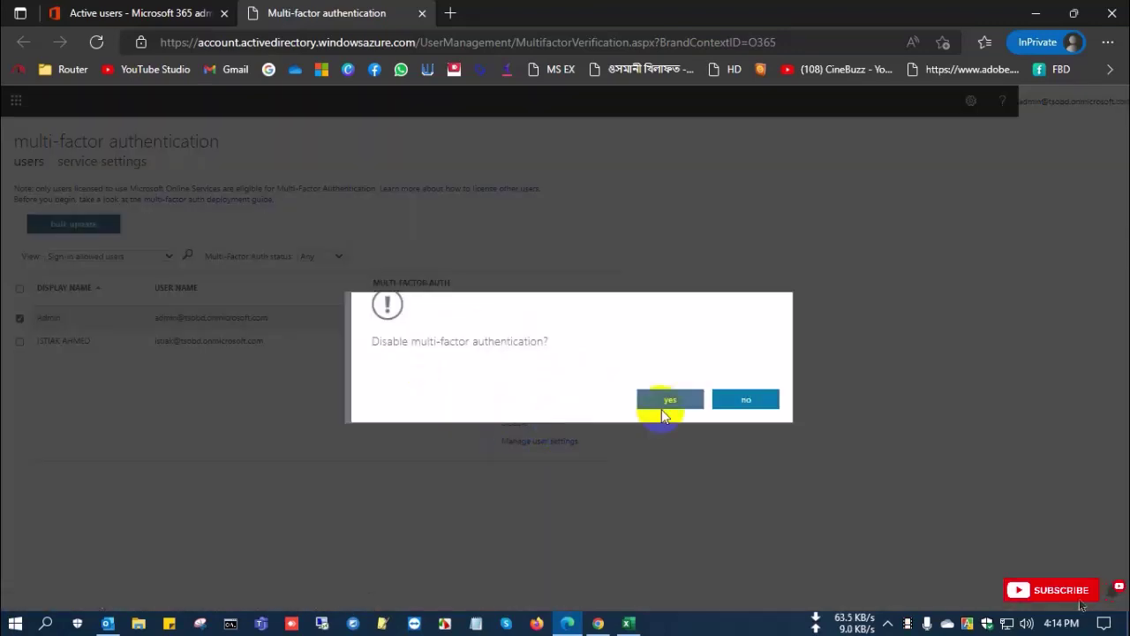
drag(379, 338, 529, 351)
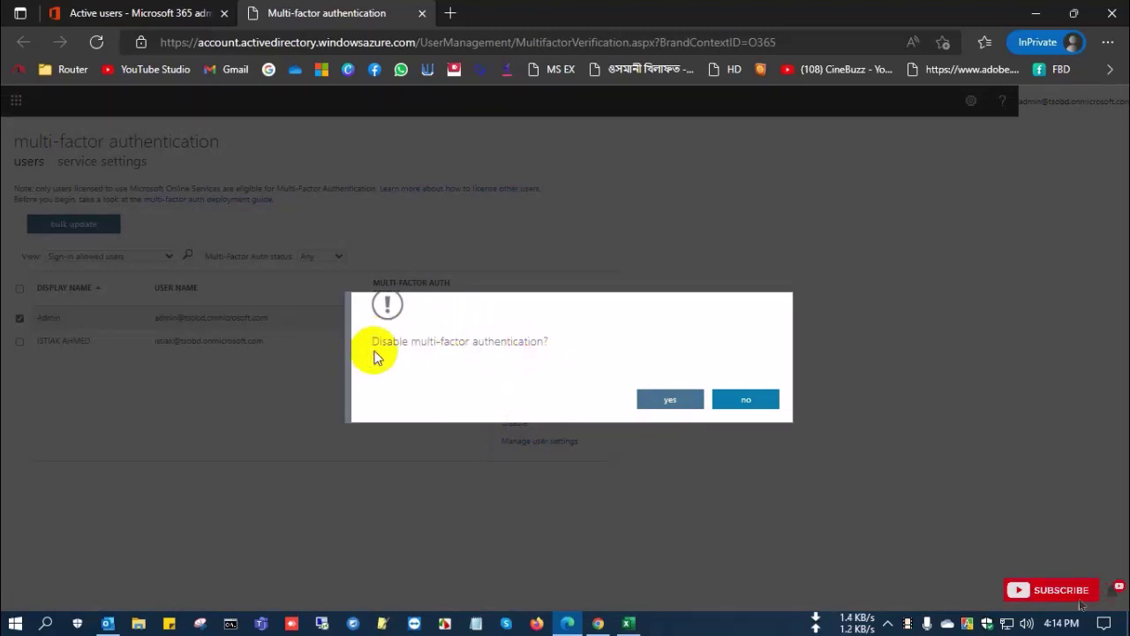
click(677, 405)
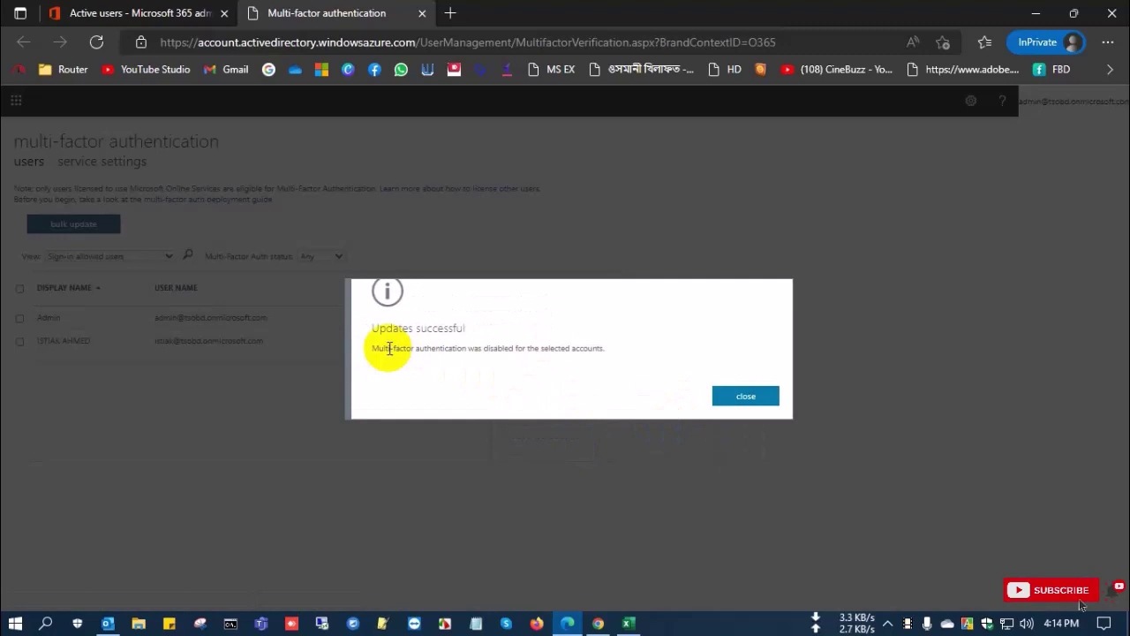
Dismiss the success message, check Admin now shows Disabled, and close the MFA page
drag(384, 348, 518, 353)
click(481, 350)
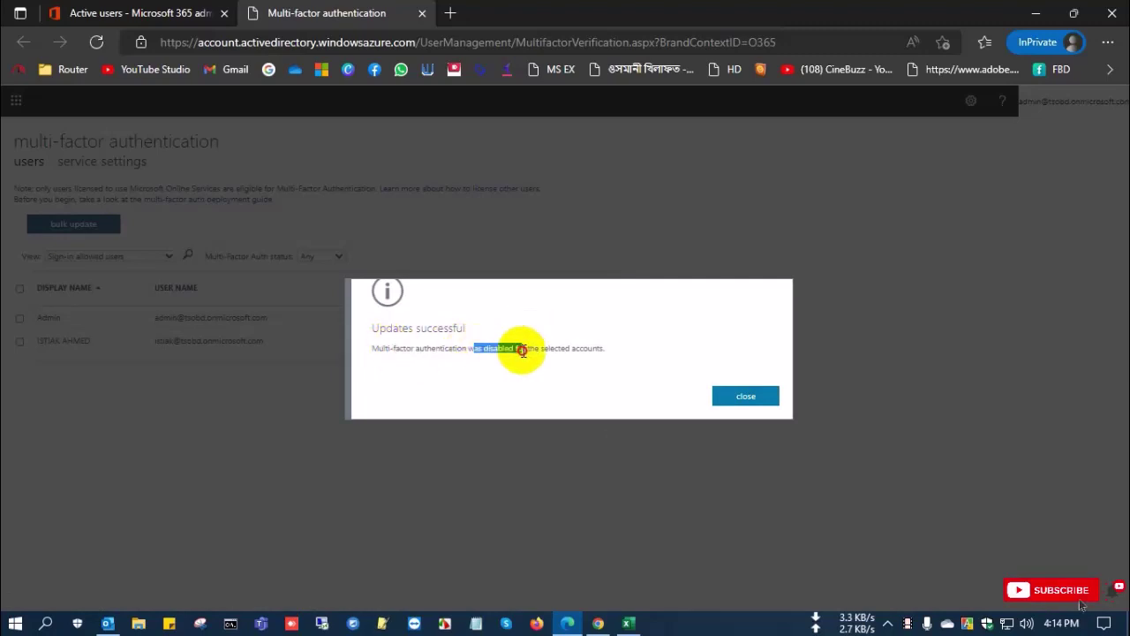
click(760, 397)
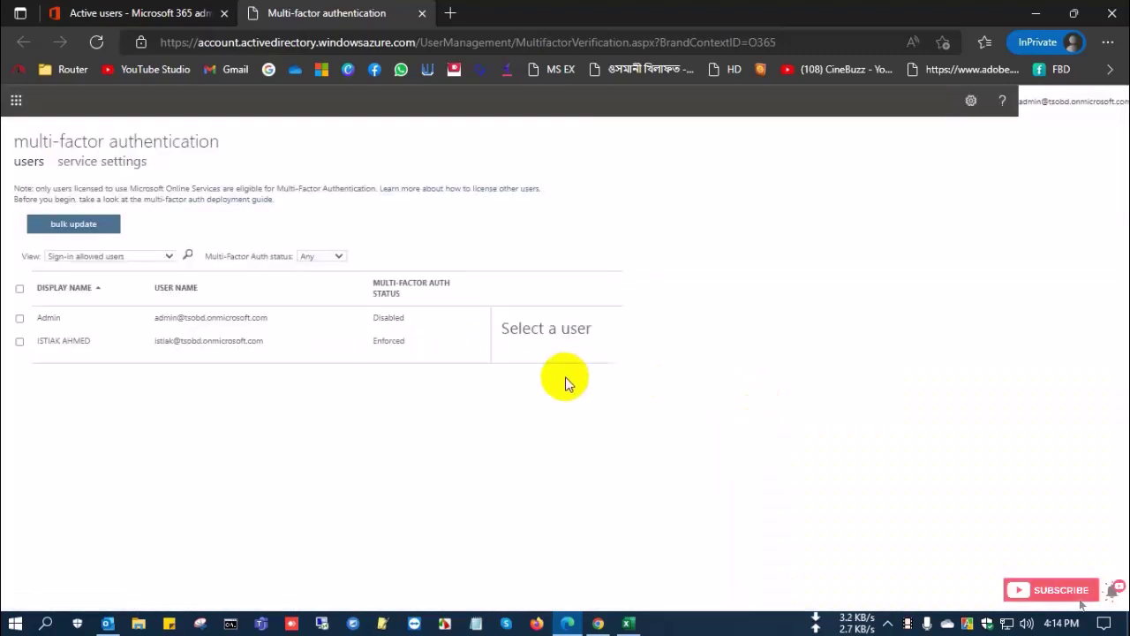
click(402, 319)
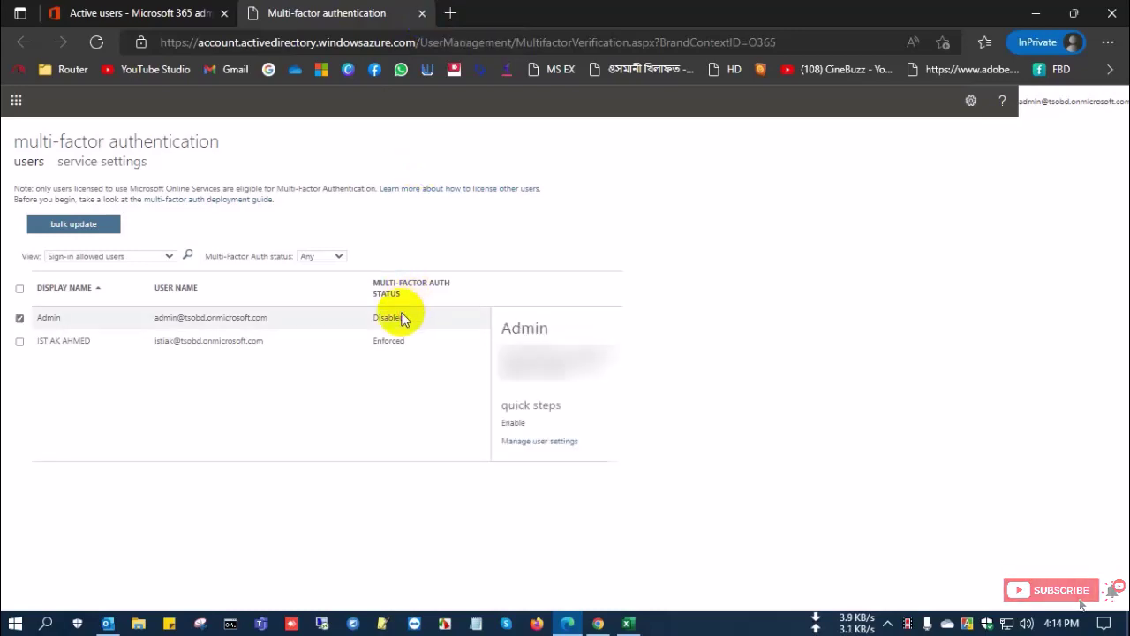
click(423, 14)
Sign out of the admin account from the avatar panel and open a new InPrivate tab
click(1116, 100)
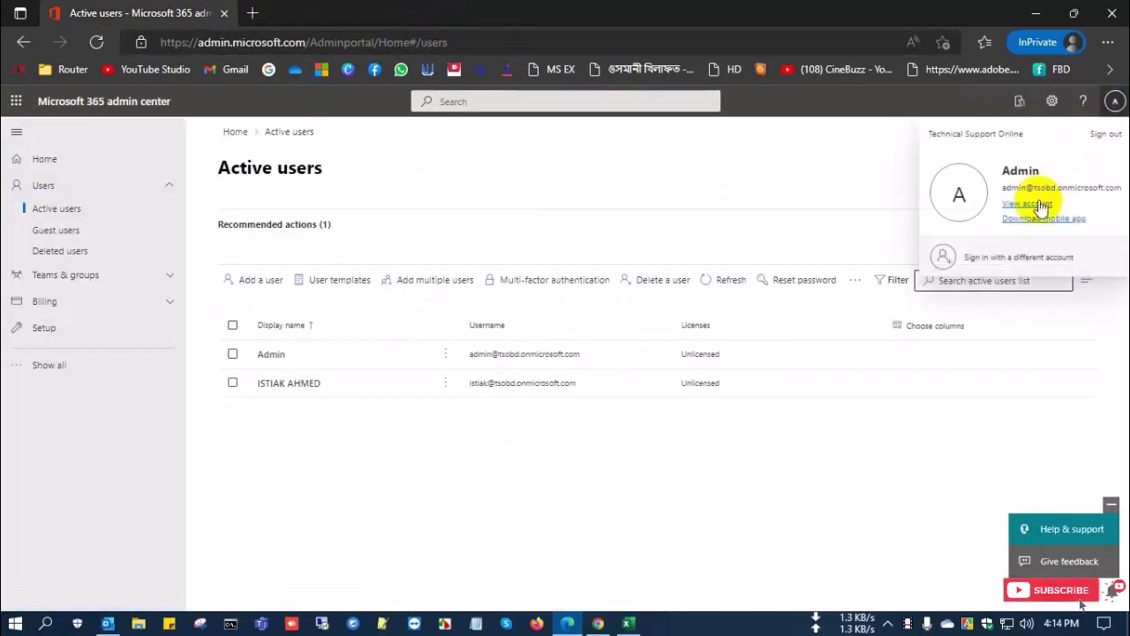
drag(1119, 187, 1004, 188)
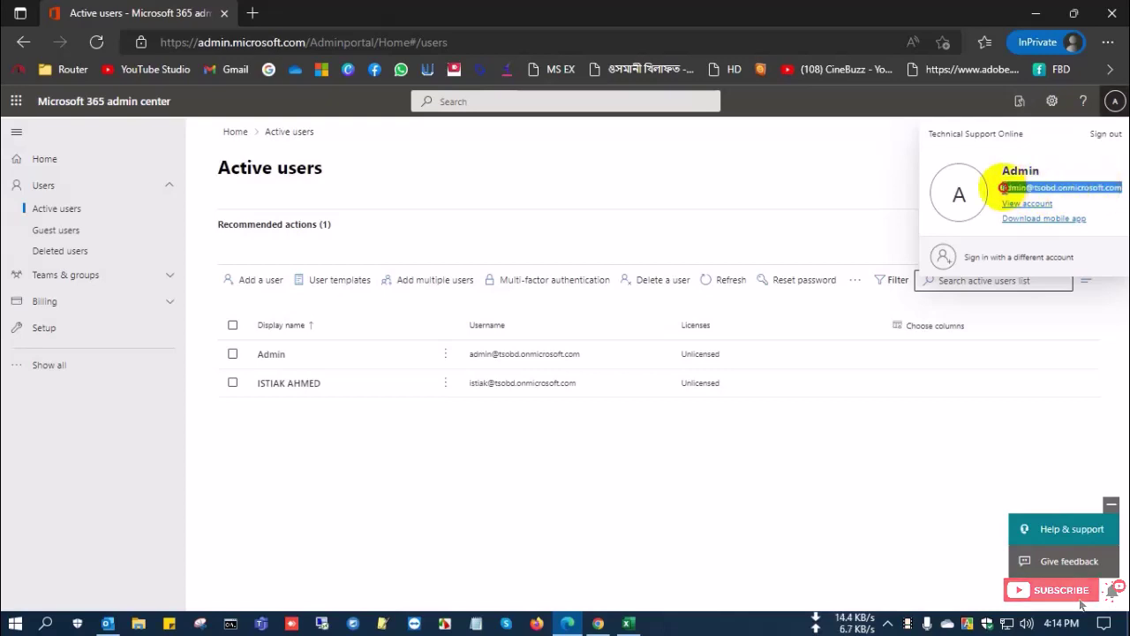
click(1106, 133)
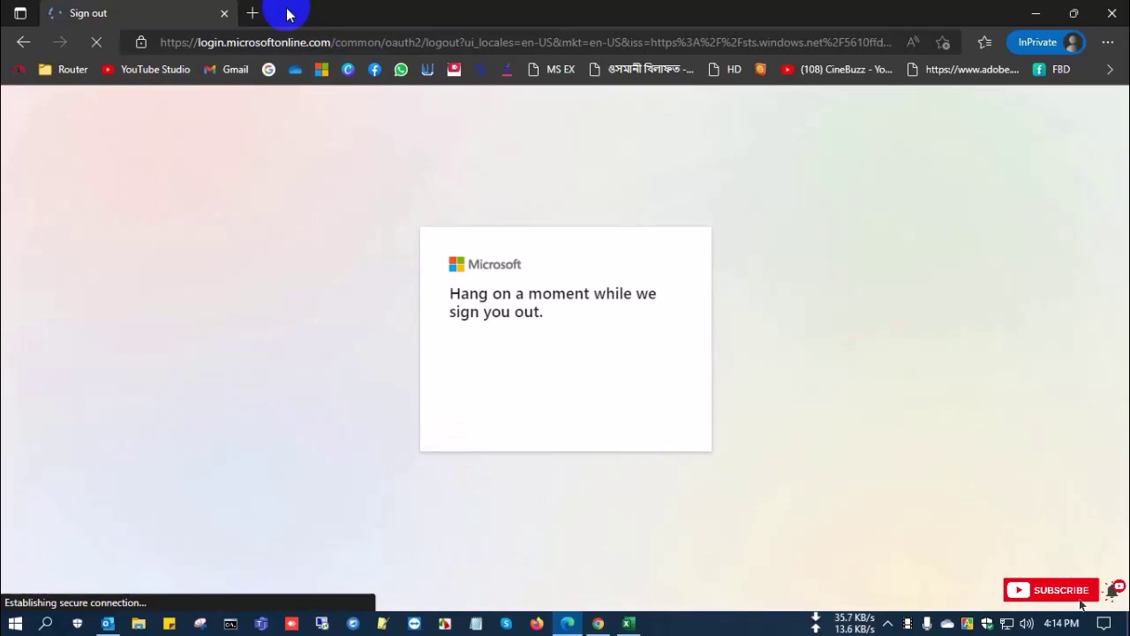
click(253, 12)
Reload admin.microsoft.com and sign in as admin with only the password, no Authenticator prompt
text(admi)
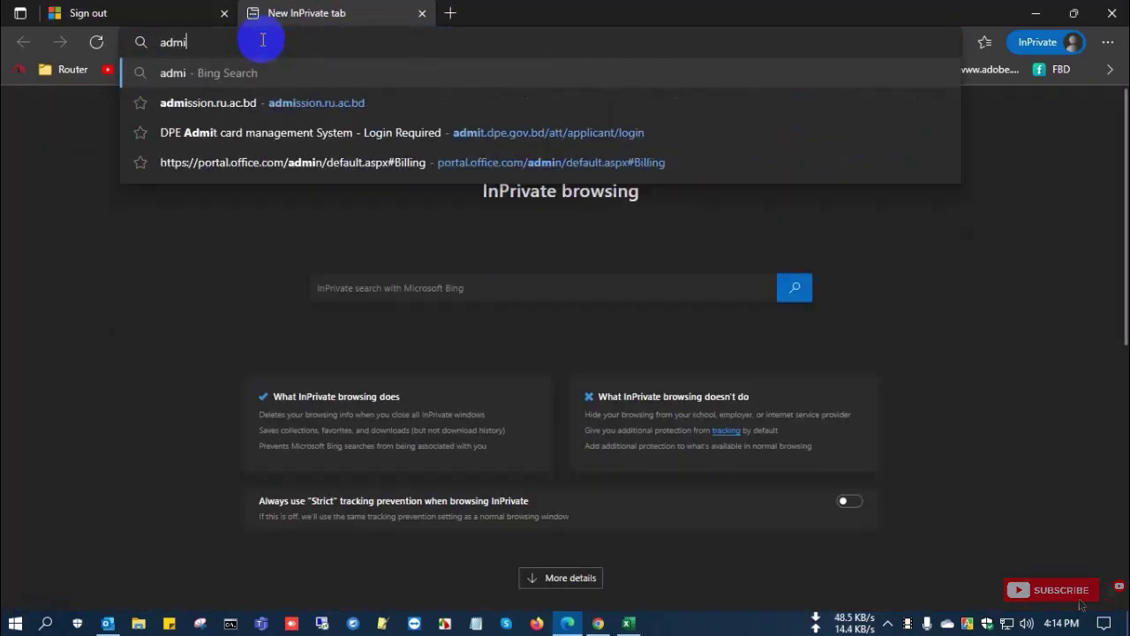
text(n)
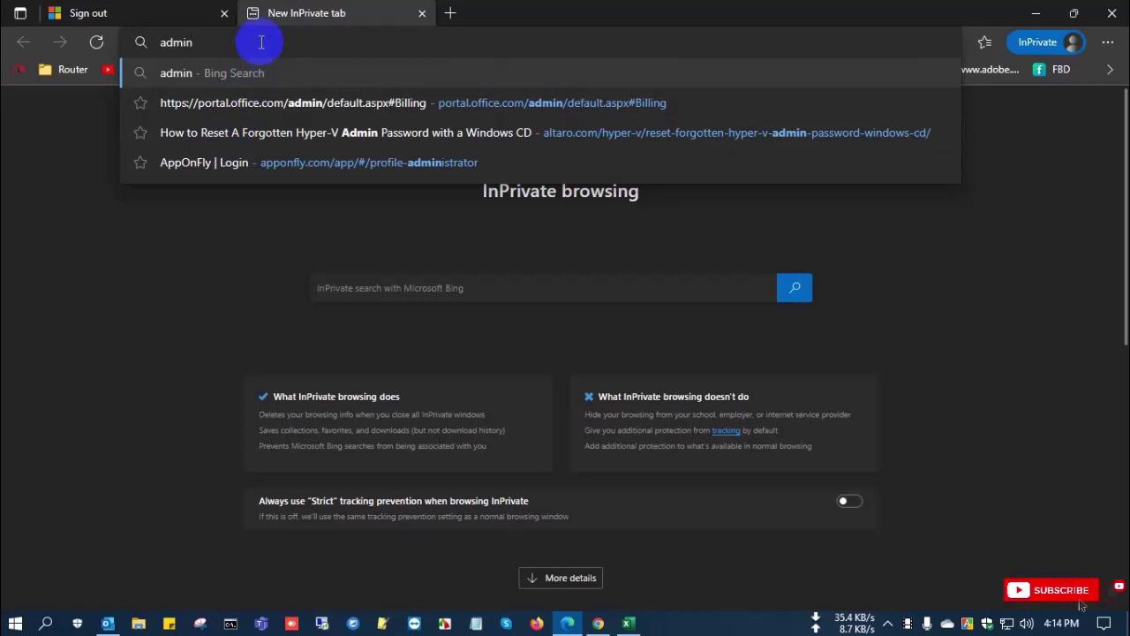
text(.microso)
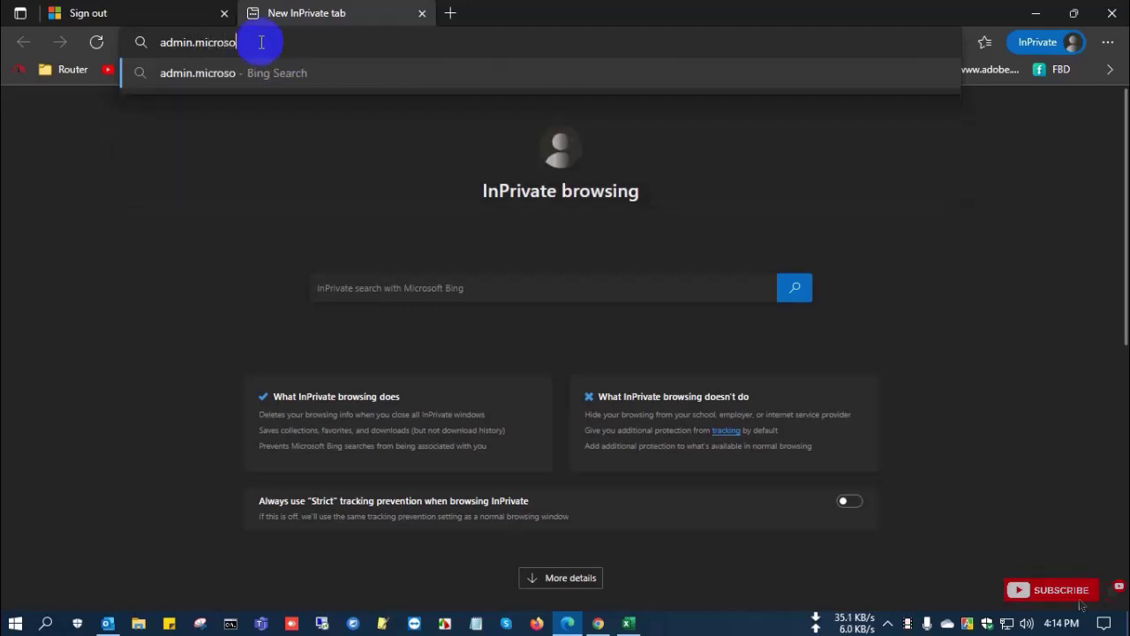
text(ft.com)
key(Return)
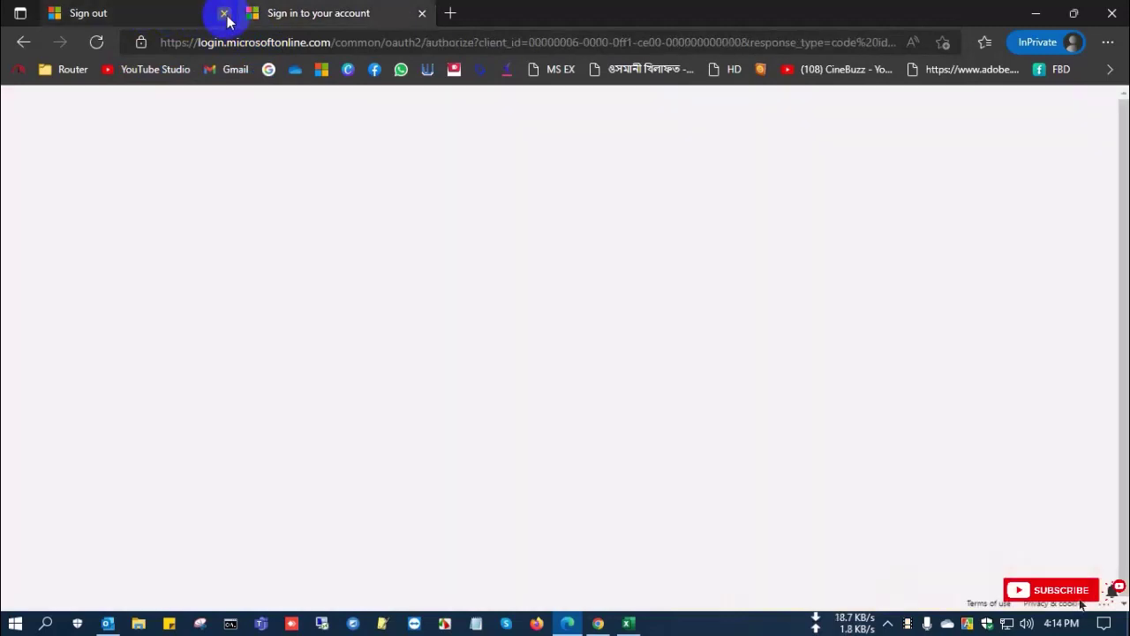
click(223, 13)
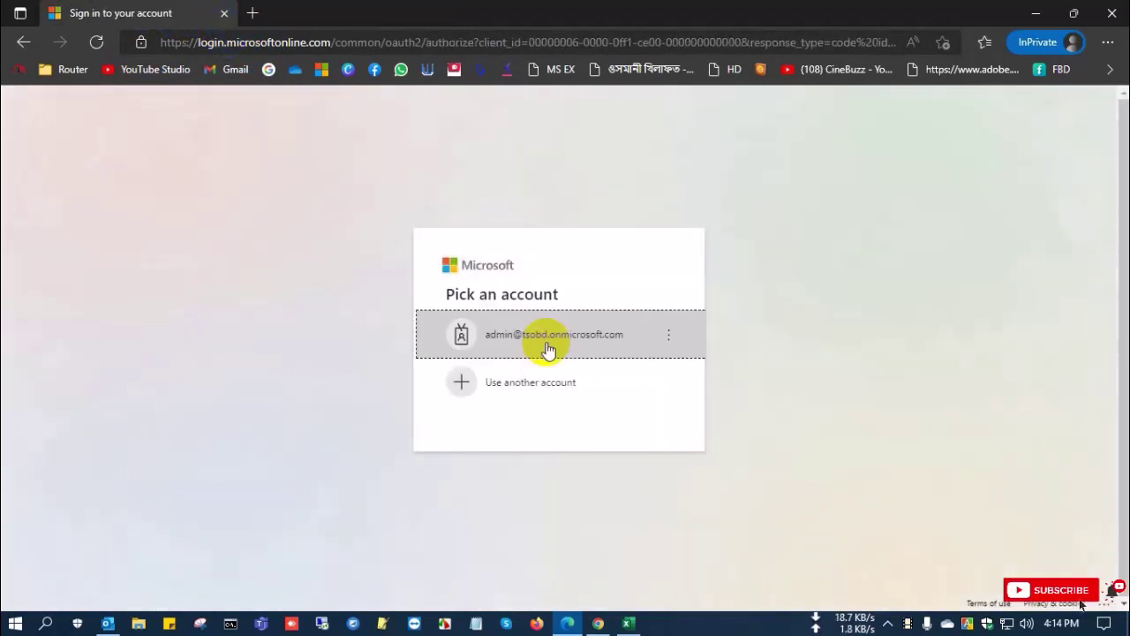
click(554, 344)
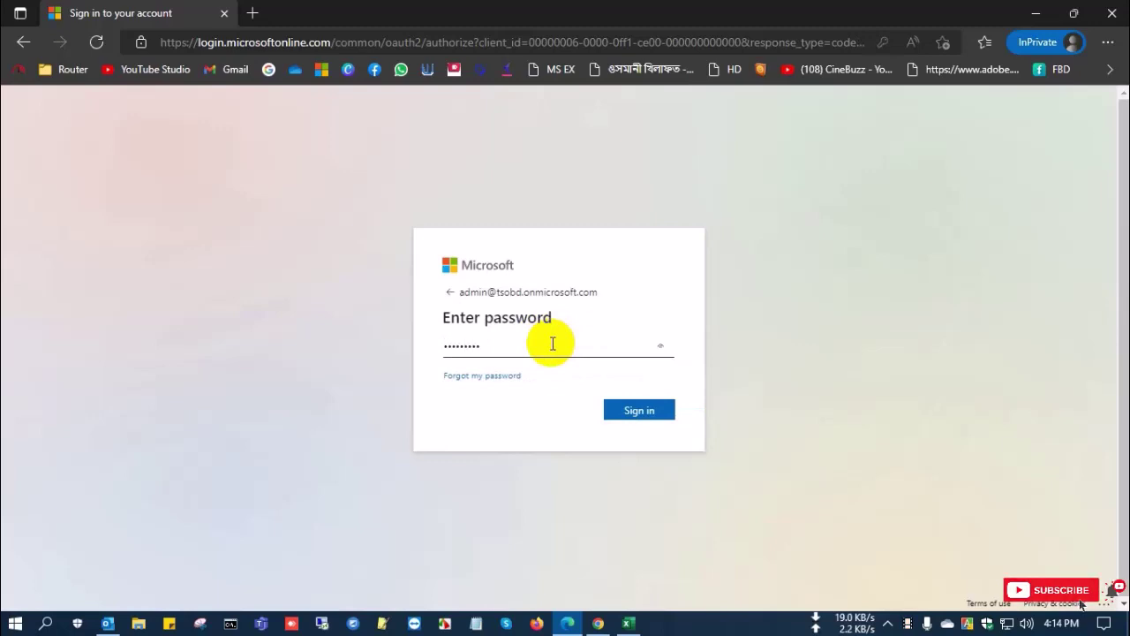
click(641, 414)
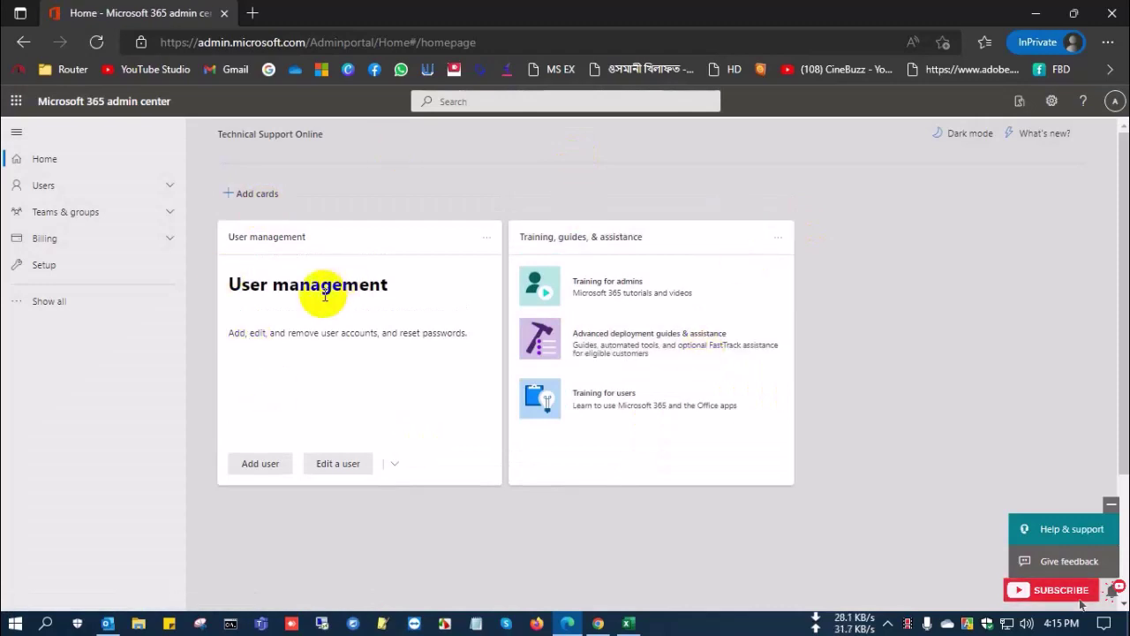
From Active users, open the multi-factor authentication page showing Admin as Disabled
click(123, 185)
click(81, 211)
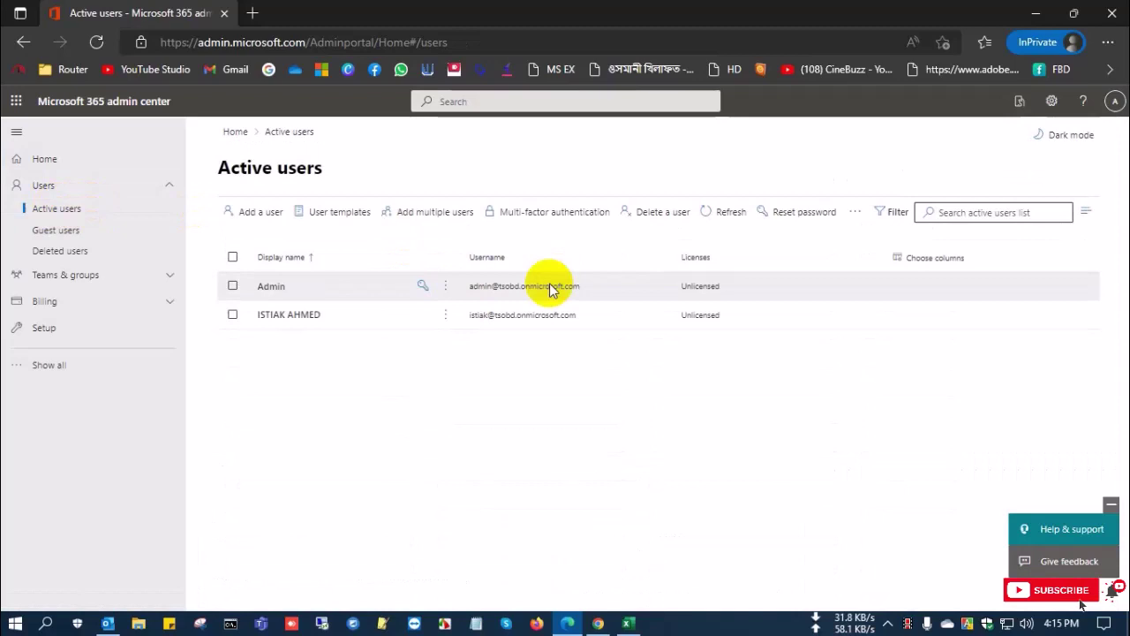
click(531, 215)
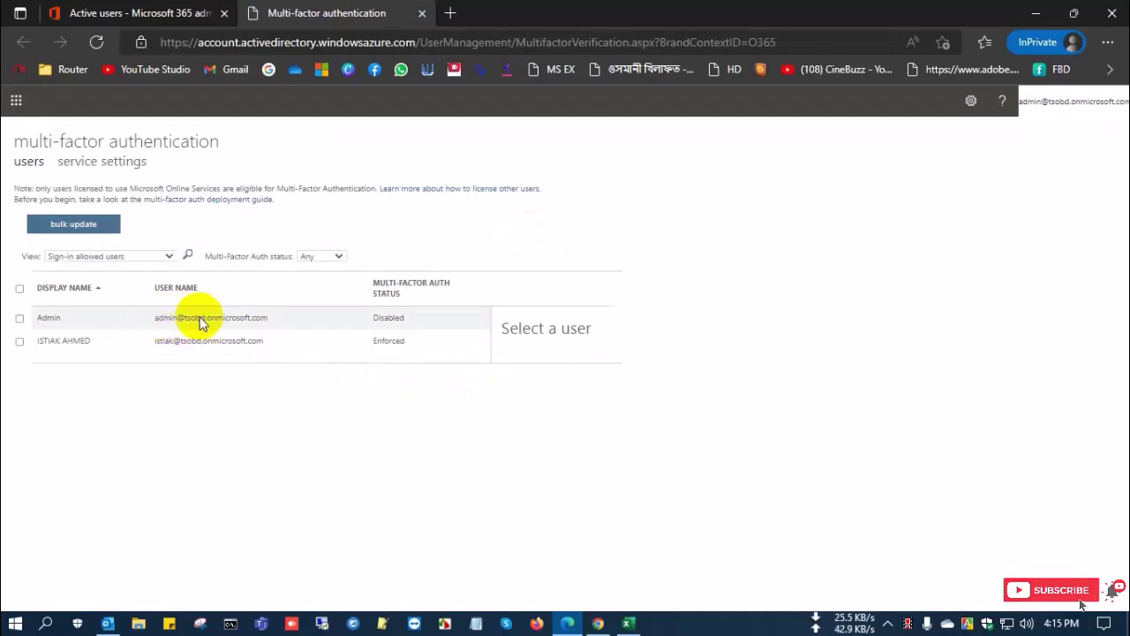
Enable multi-factor authentication for the Admin account and dismiss the success message
click(76, 324)
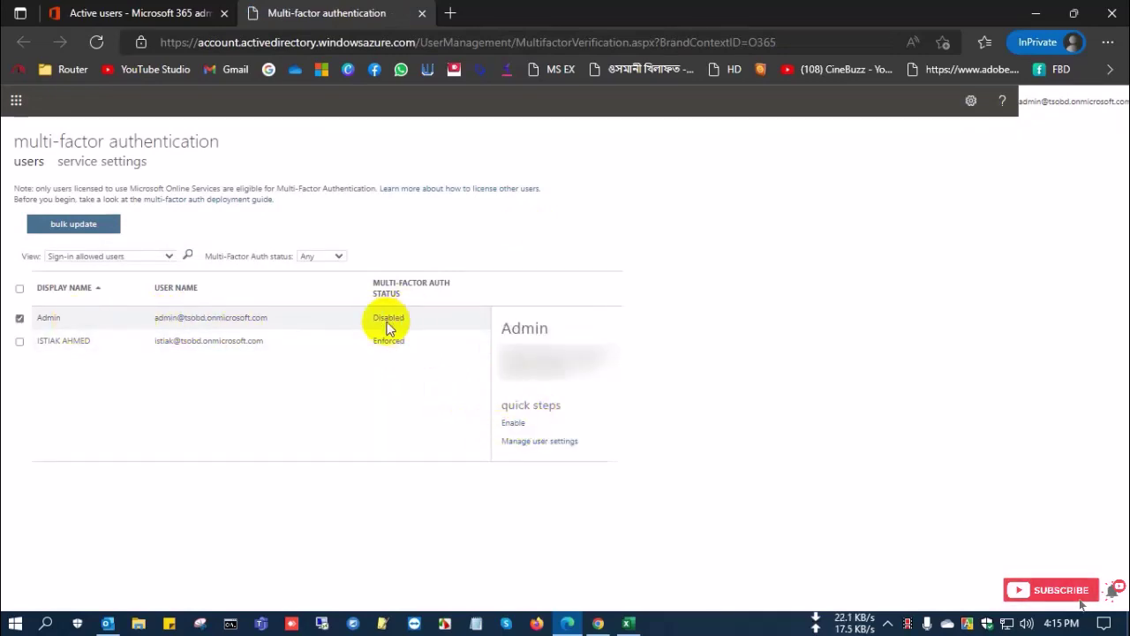
click(514, 423)
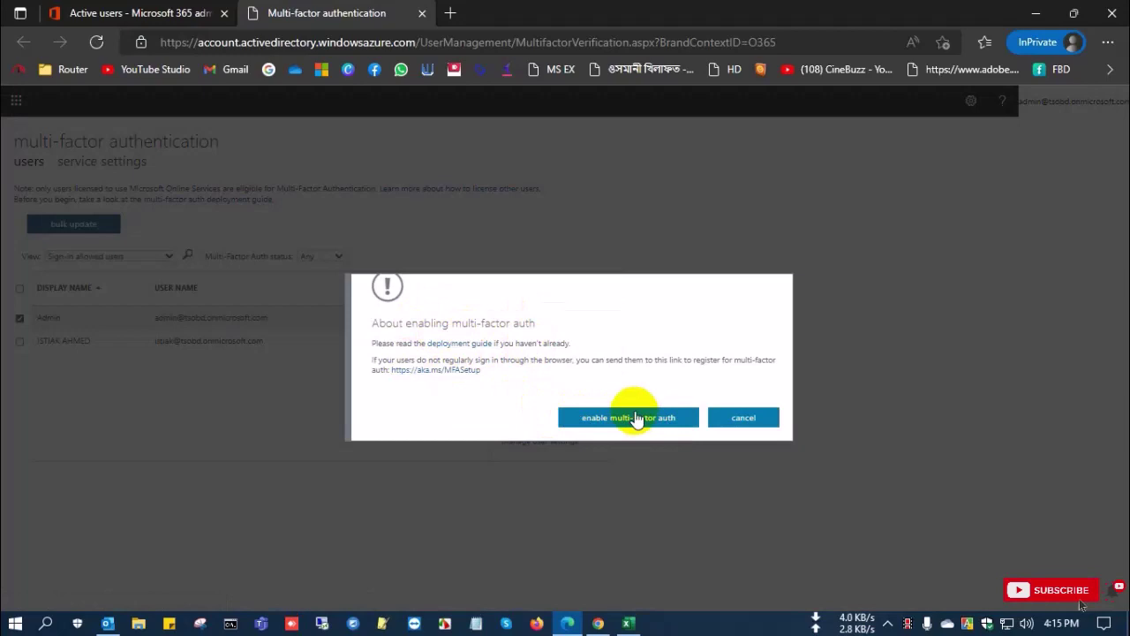
click(608, 419)
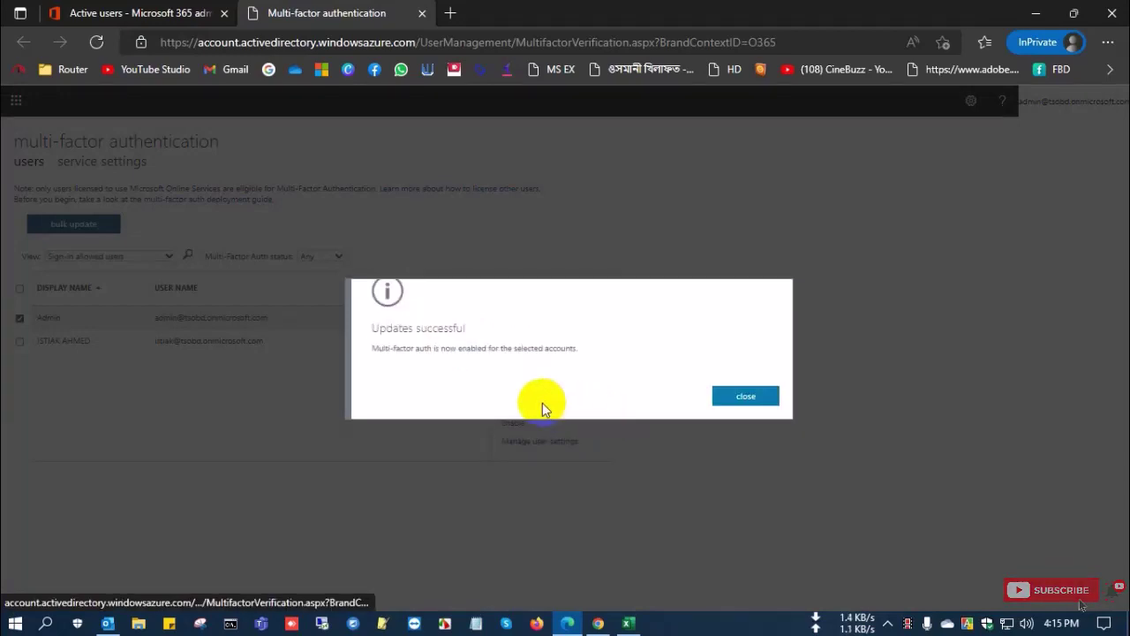
drag(454, 348, 537, 362)
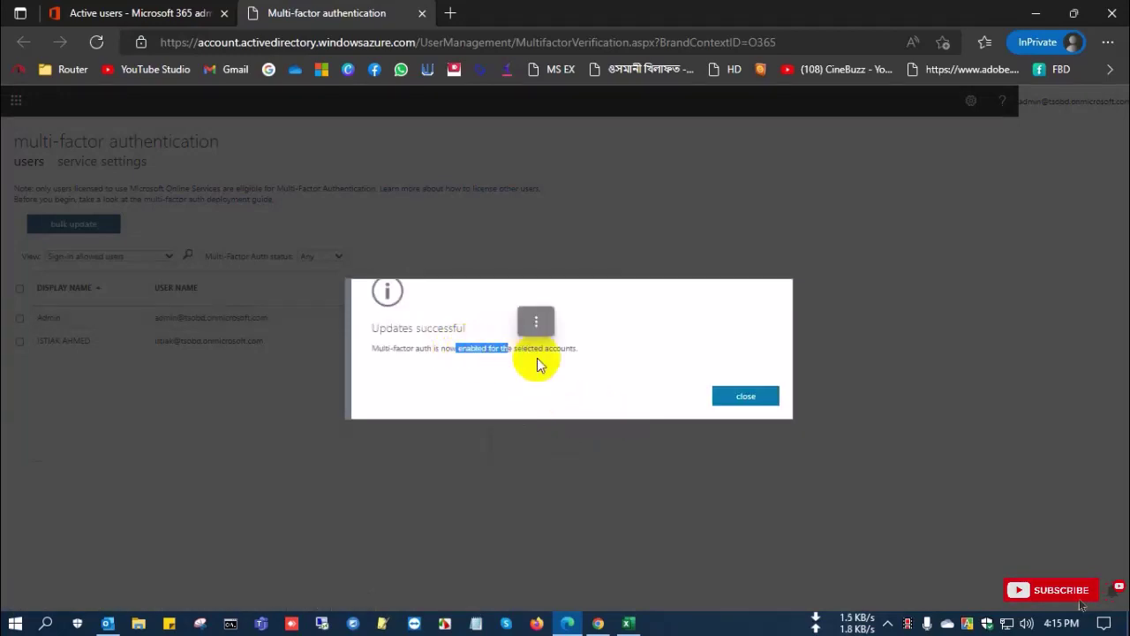
click(740, 396)
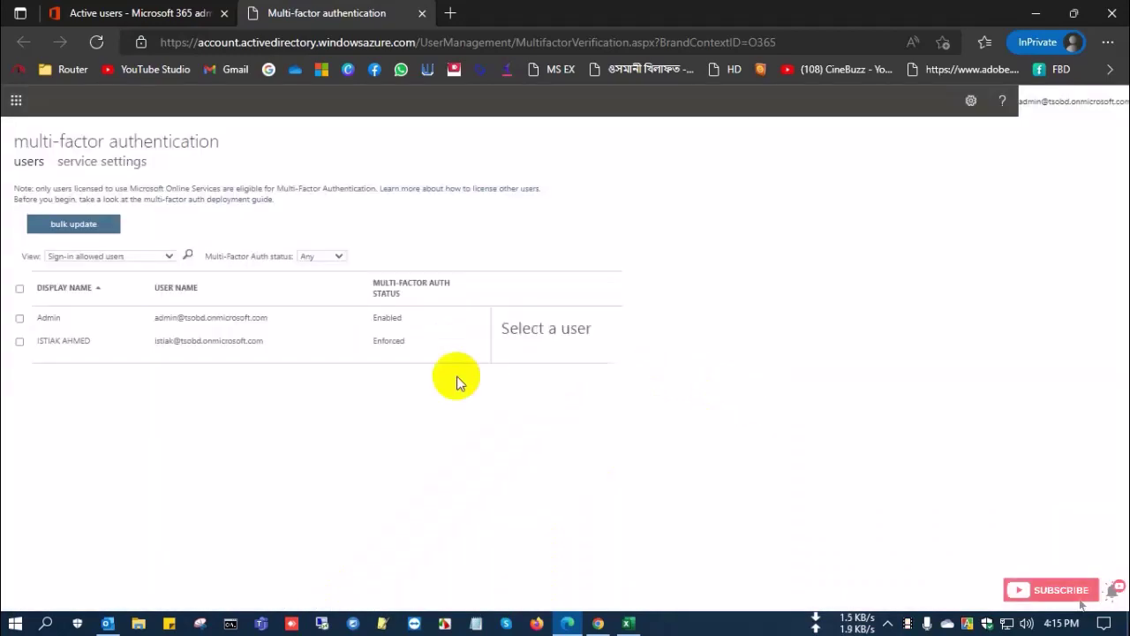
Enforce MFA on the Admin account so both users show Enforced
right_click(386, 325)
click(367, 350)
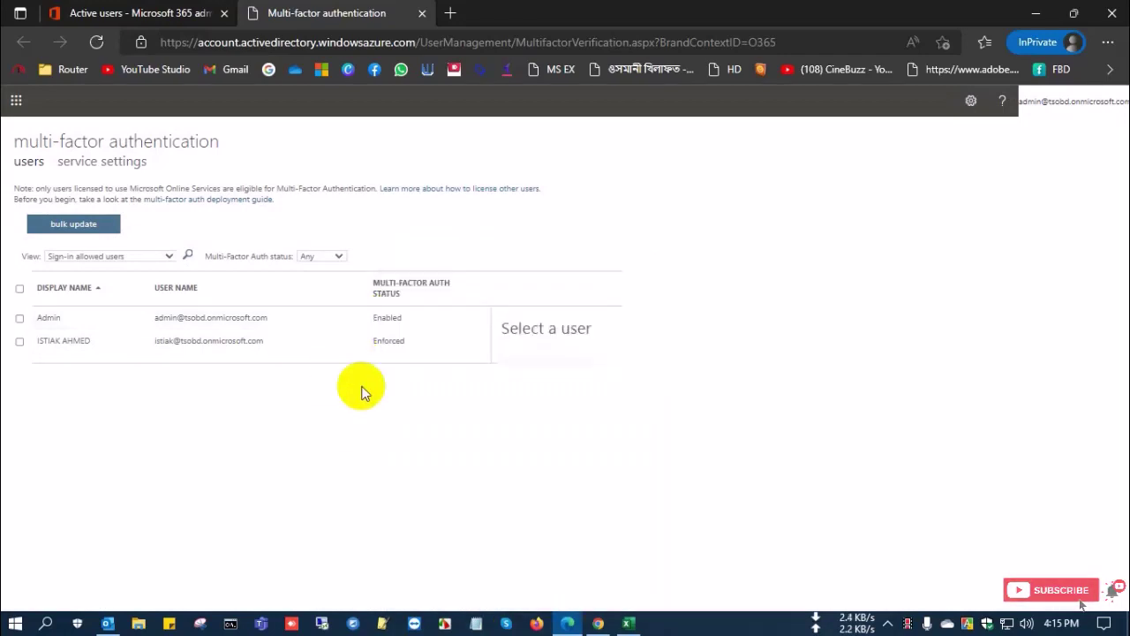
click(397, 327)
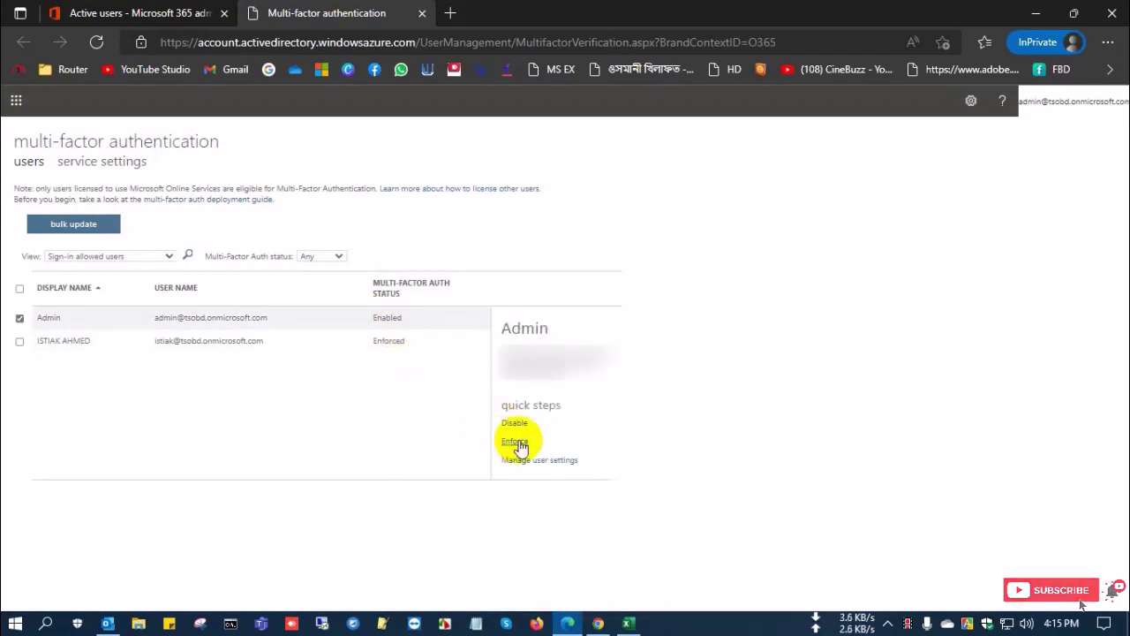
click(518, 443)
click(613, 420)
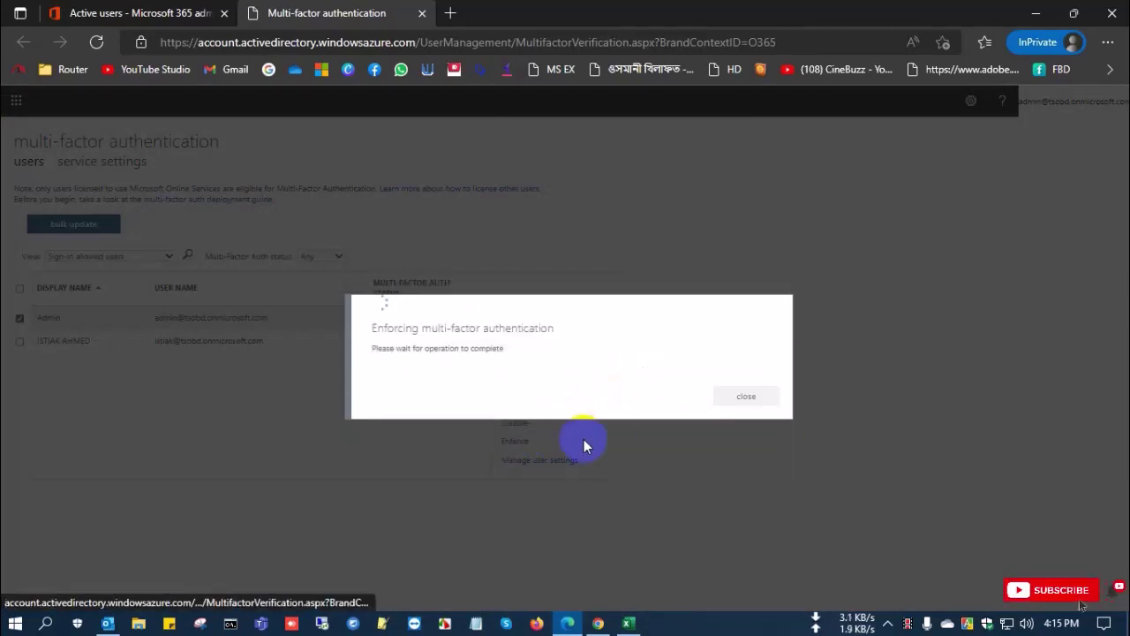
click(745, 397)
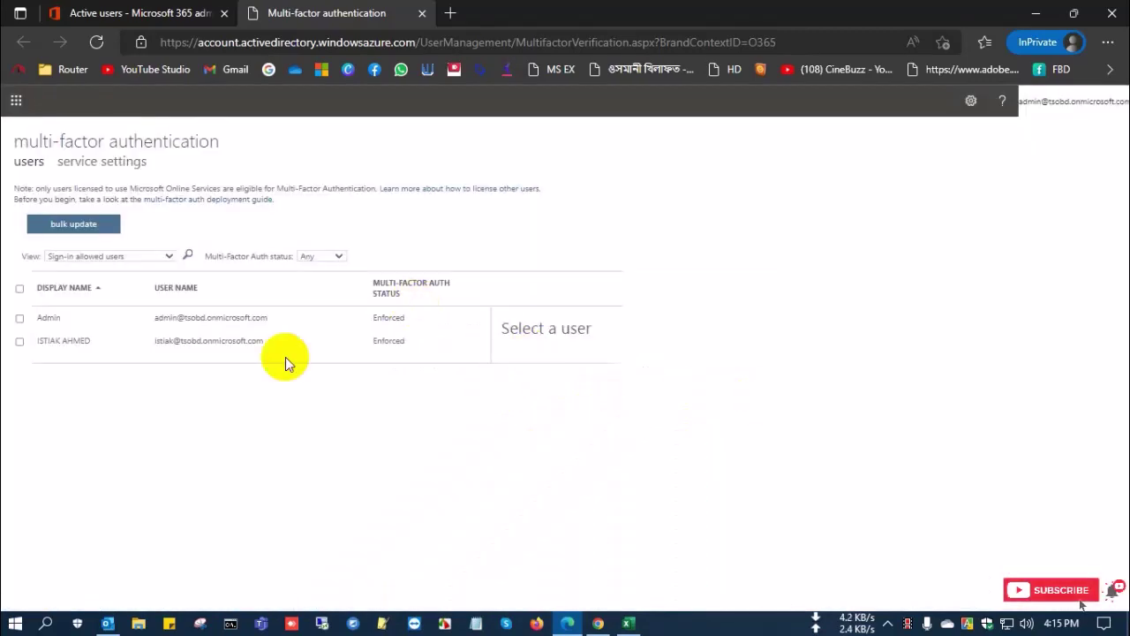
Close the multi-factor authentication page to return to the admin center
click(971, 102)
click(971, 102)
click(421, 12)
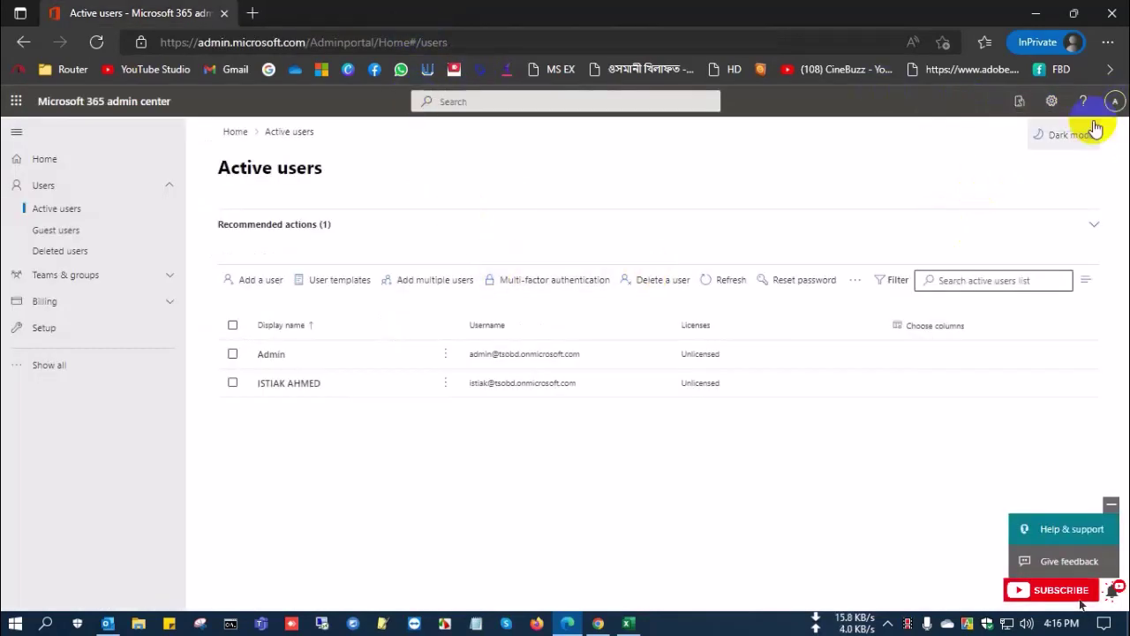
Open the Admin account's own account page from the avatar panel
click(1116, 101)
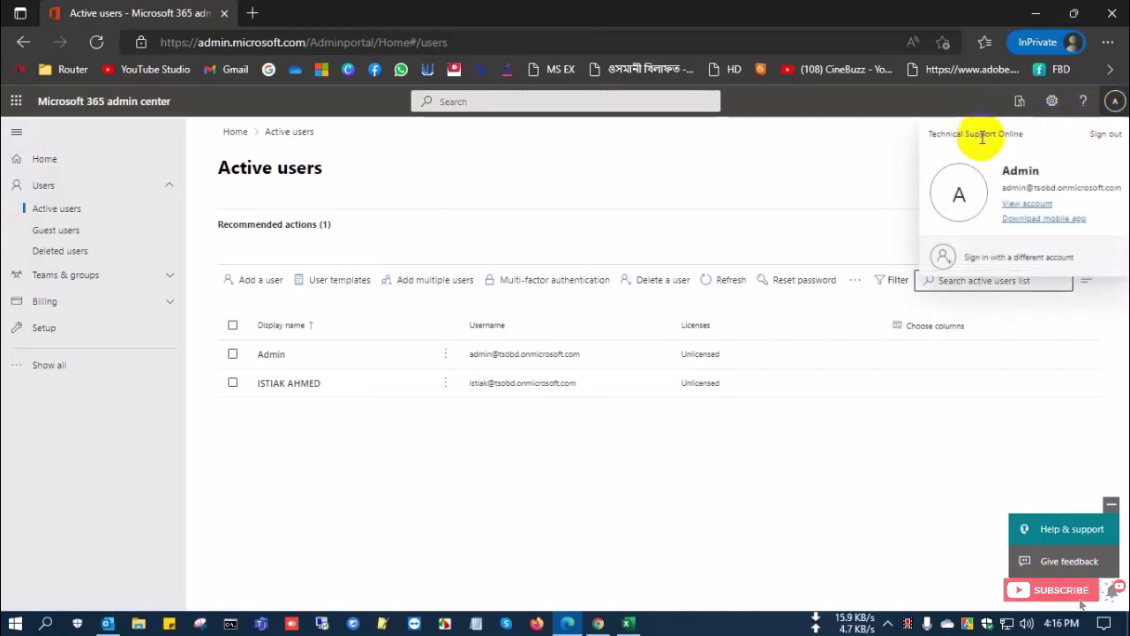
double_click(1010, 187)
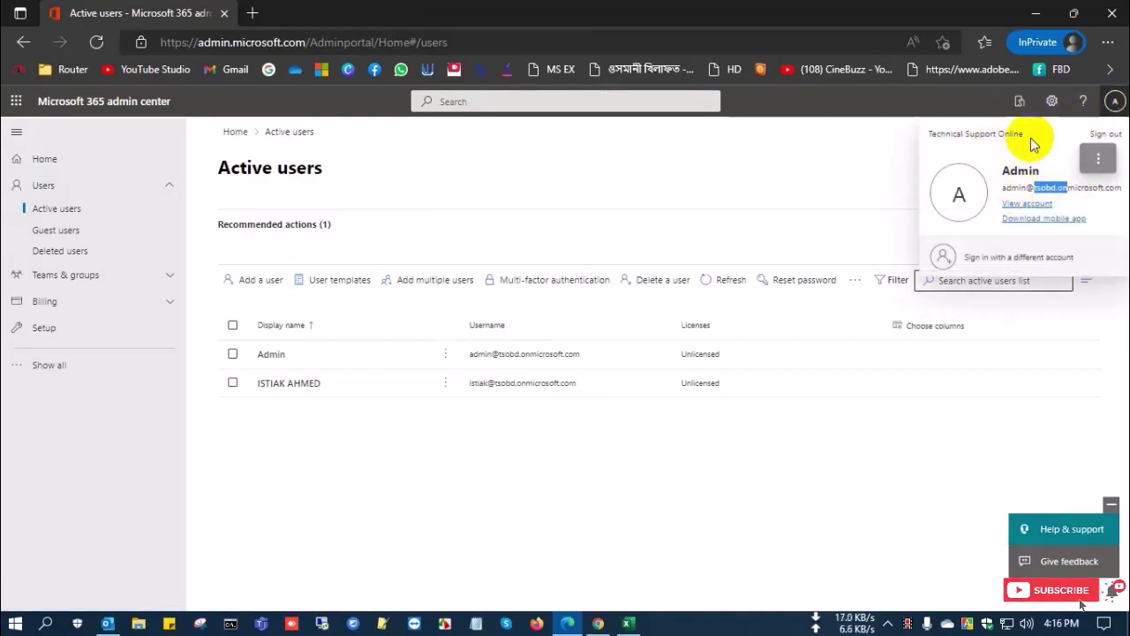
click(934, 141)
double_click(1013, 188)
click(1047, 159)
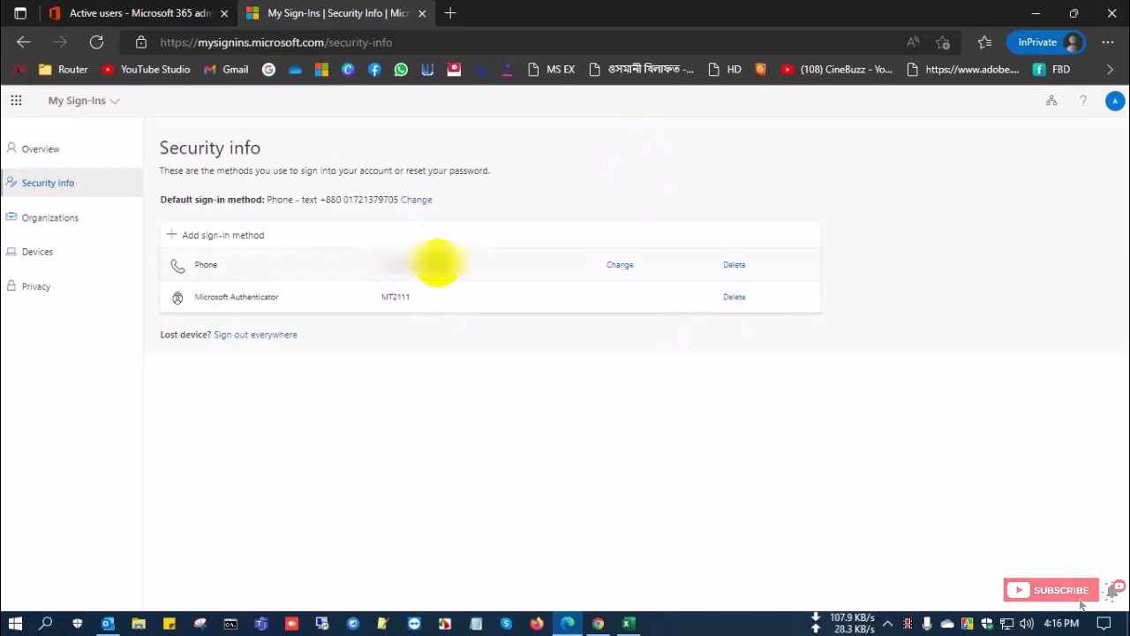
click(234, 245)
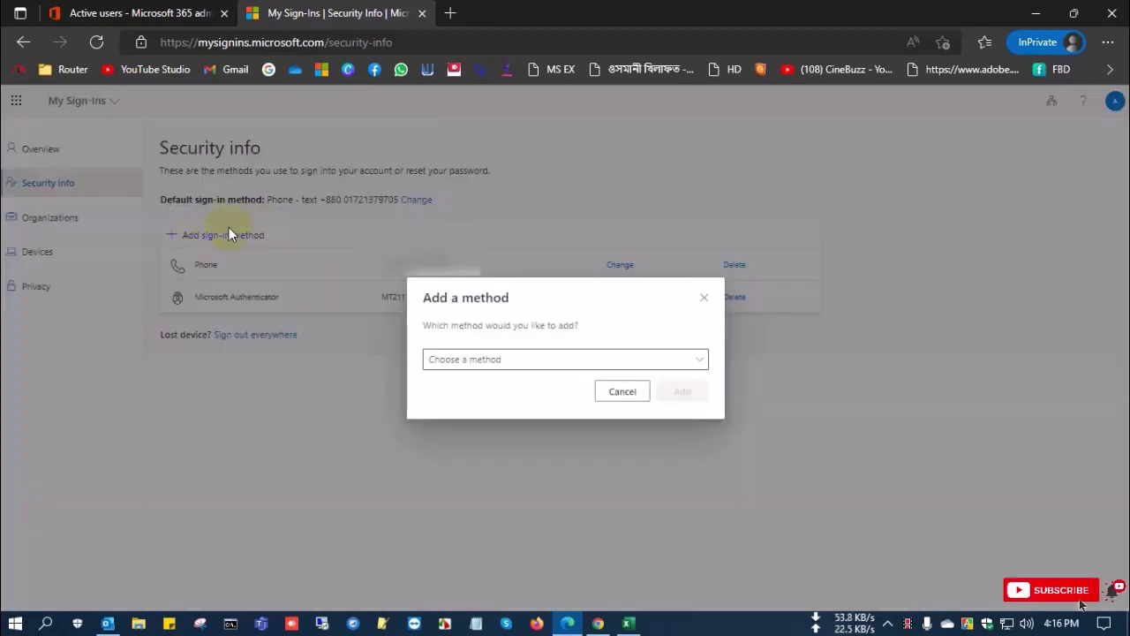
click(489, 360)
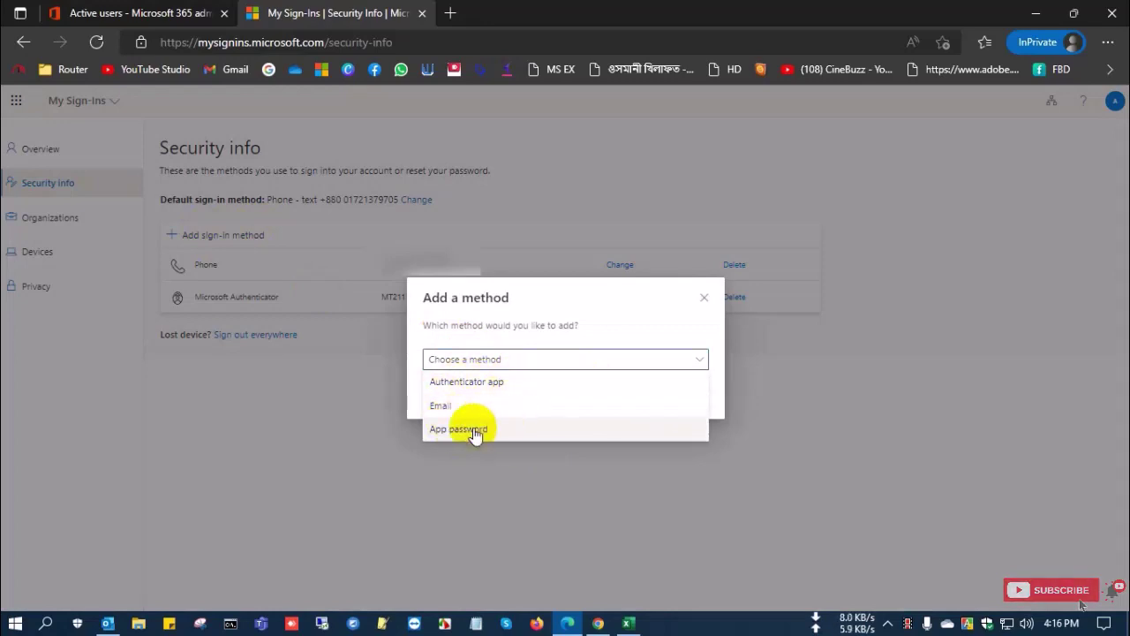
click(484, 383)
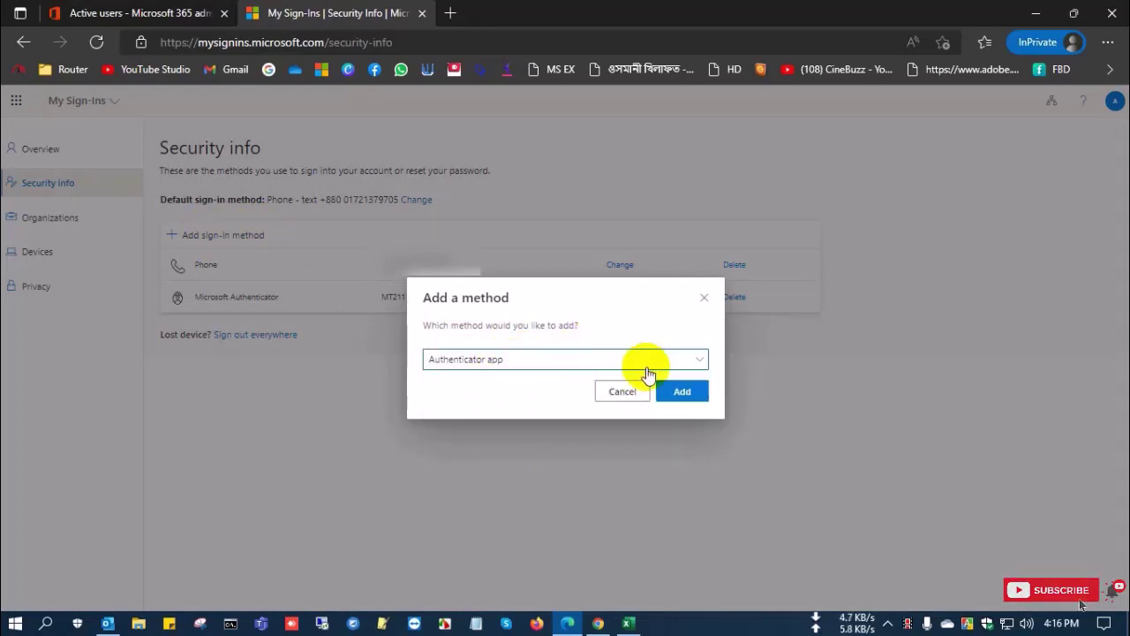
click(640, 362)
click(481, 399)
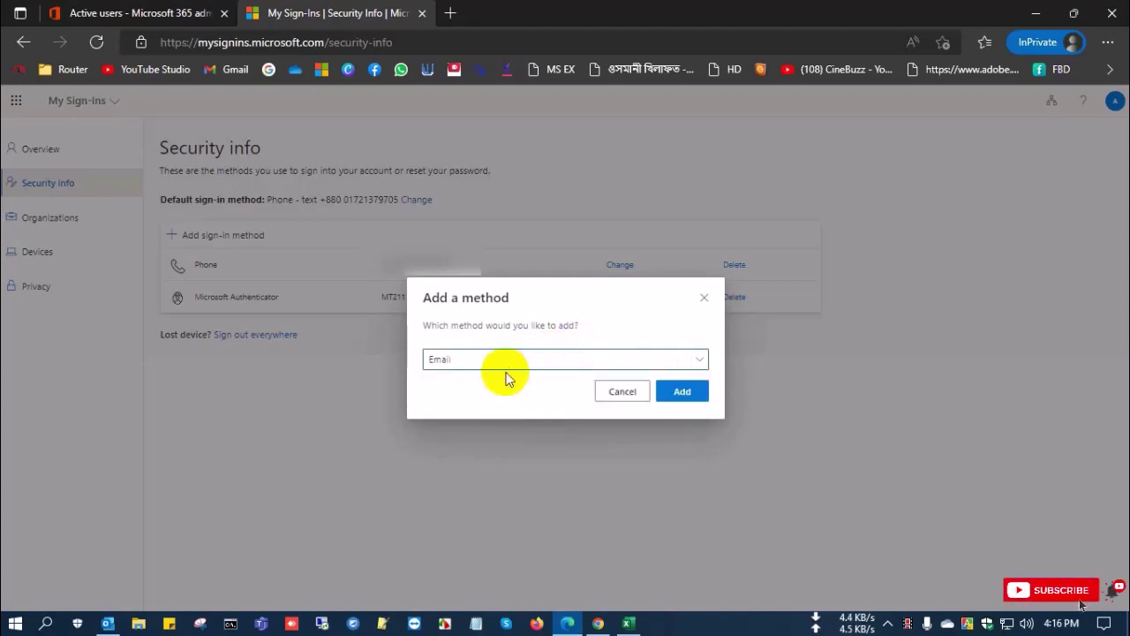
click(666, 360)
click(468, 427)
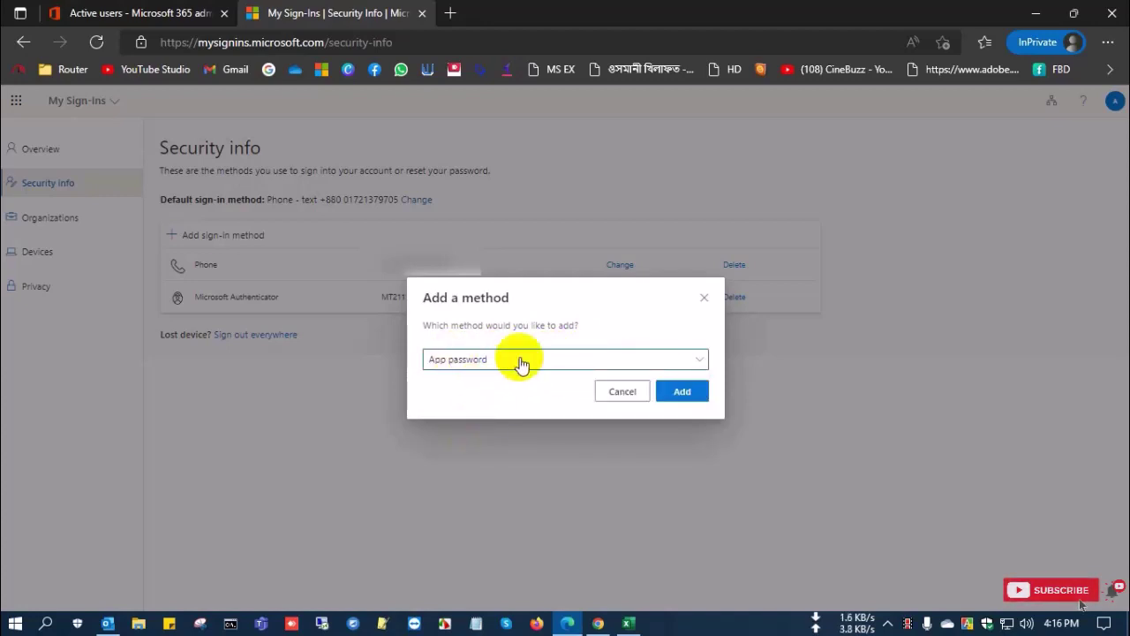
click(616, 362)
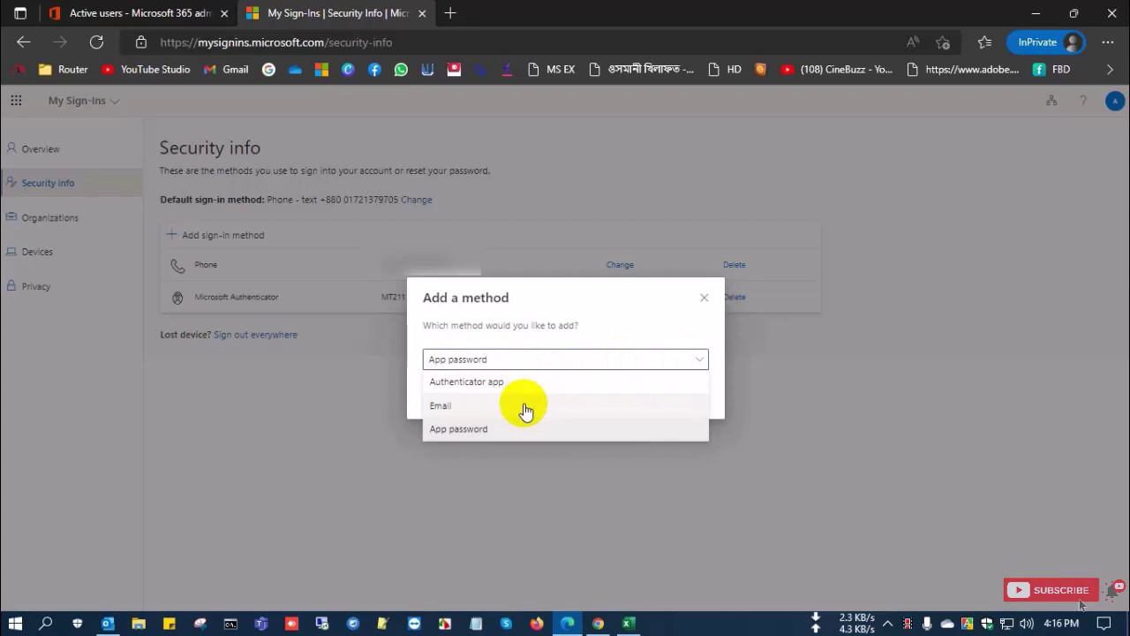
click(526, 408)
click(677, 394)
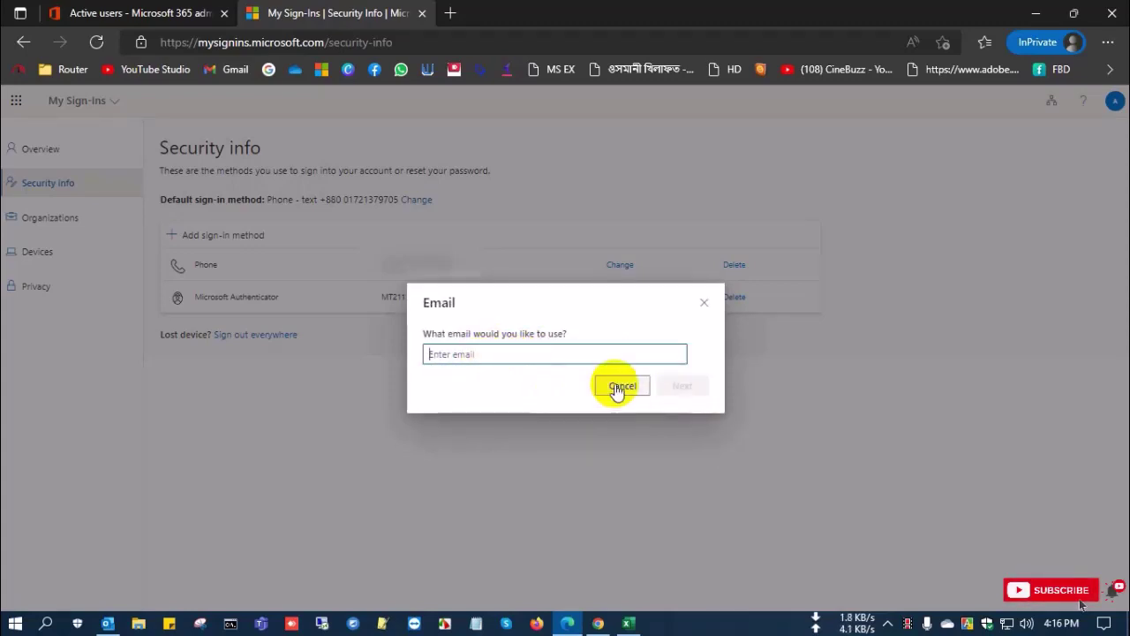
click(595, 353)
click(610, 385)
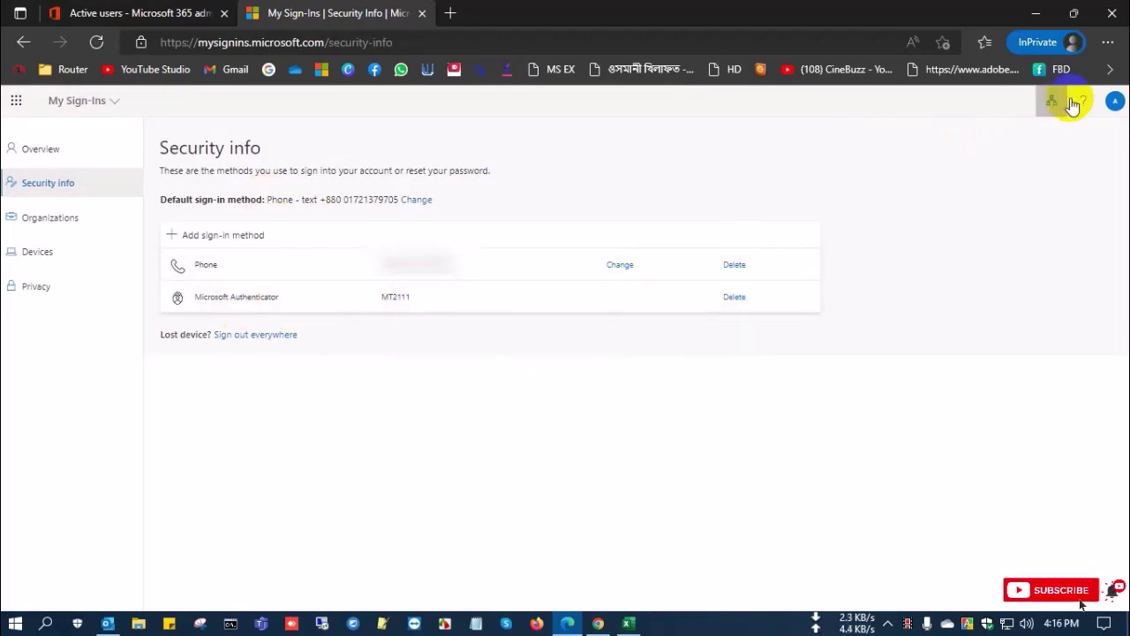
Sign the Admin account out from the avatar panel and close the admin center tab
click(1116, 102)
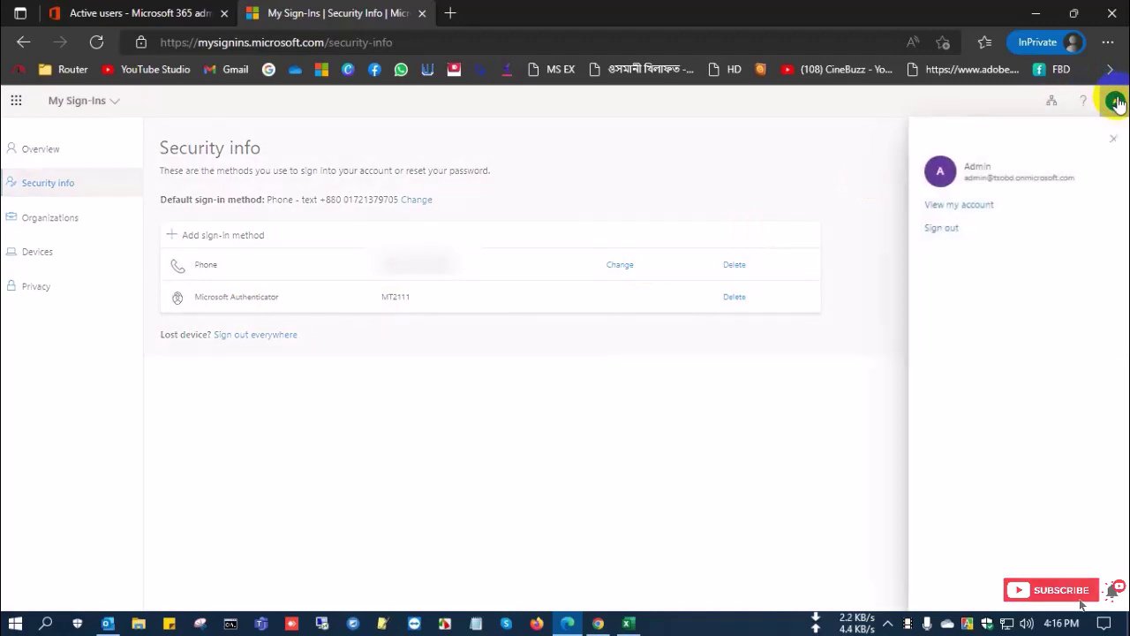
click(938, 230)
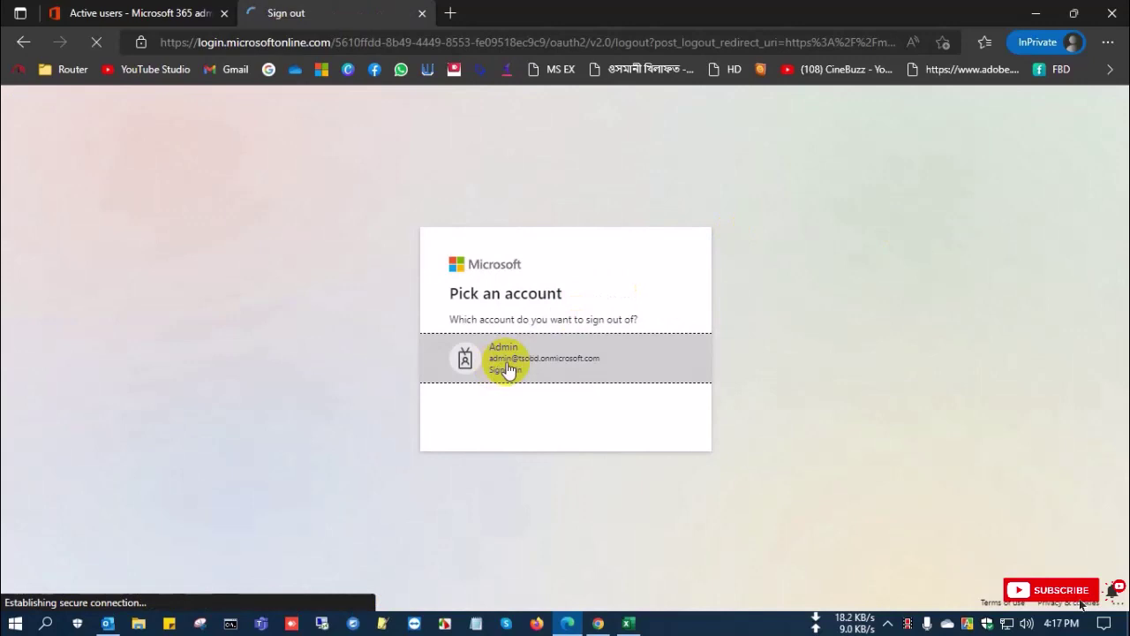
click(516, 364)
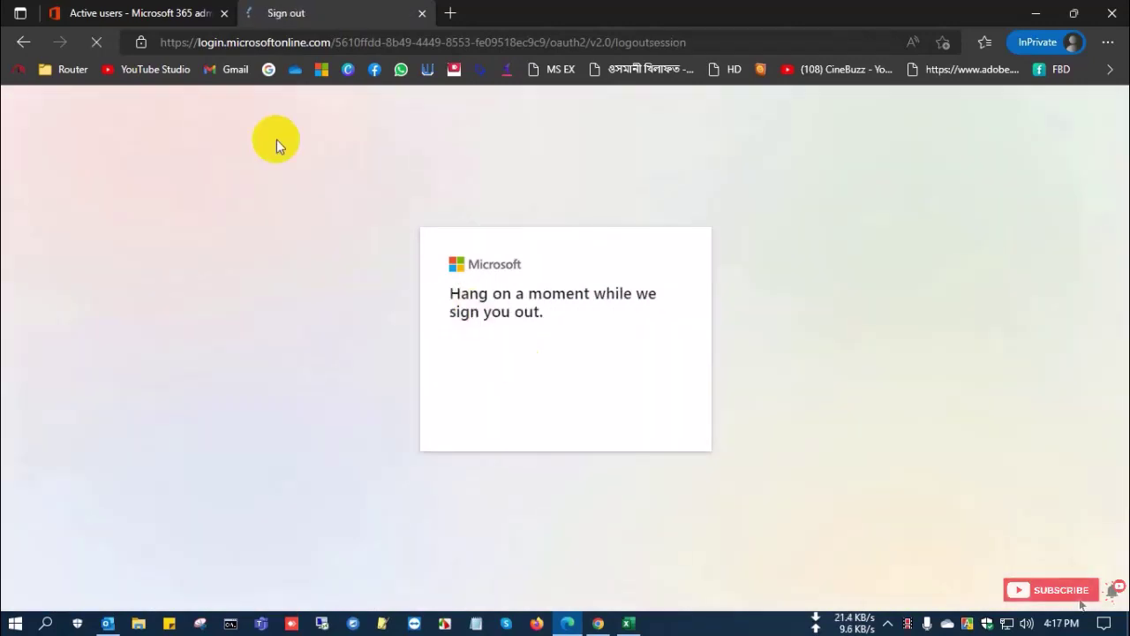
click(224, 14)
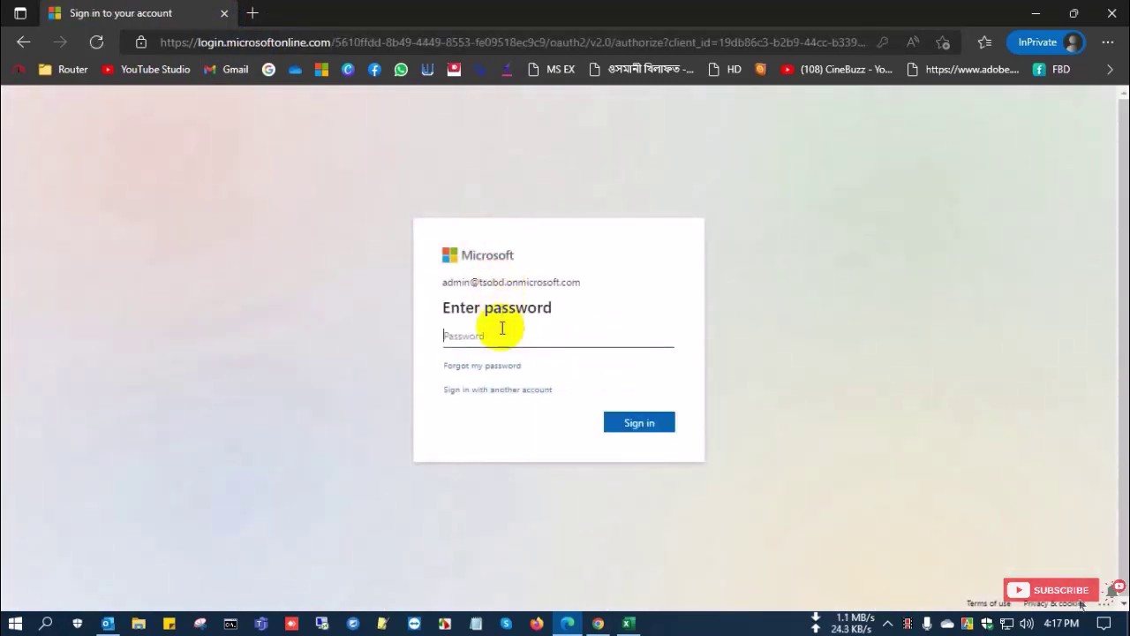
Sign back in with the password and approve the Microsoft Authenticator request
click(502, 332)
text(••)
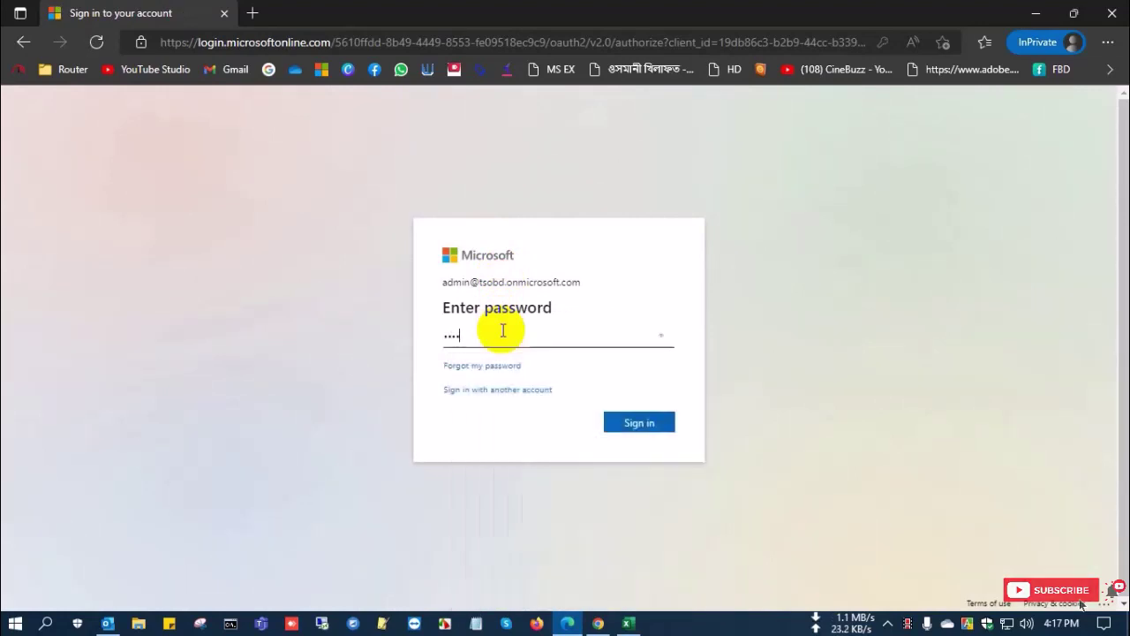
text(•••••••)
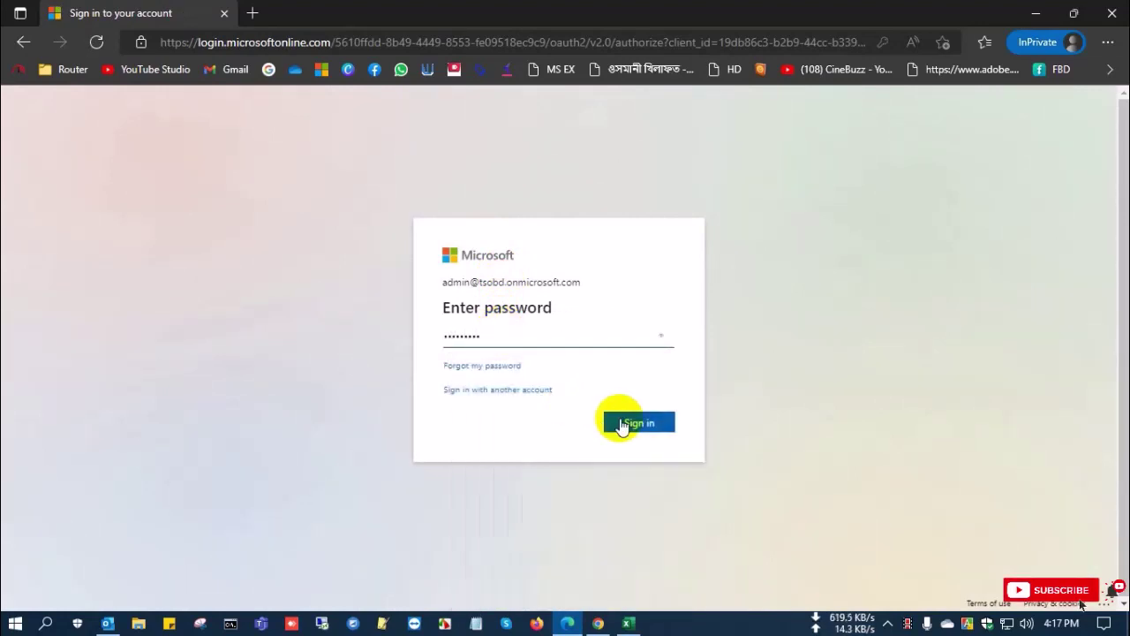
click(629, 423)
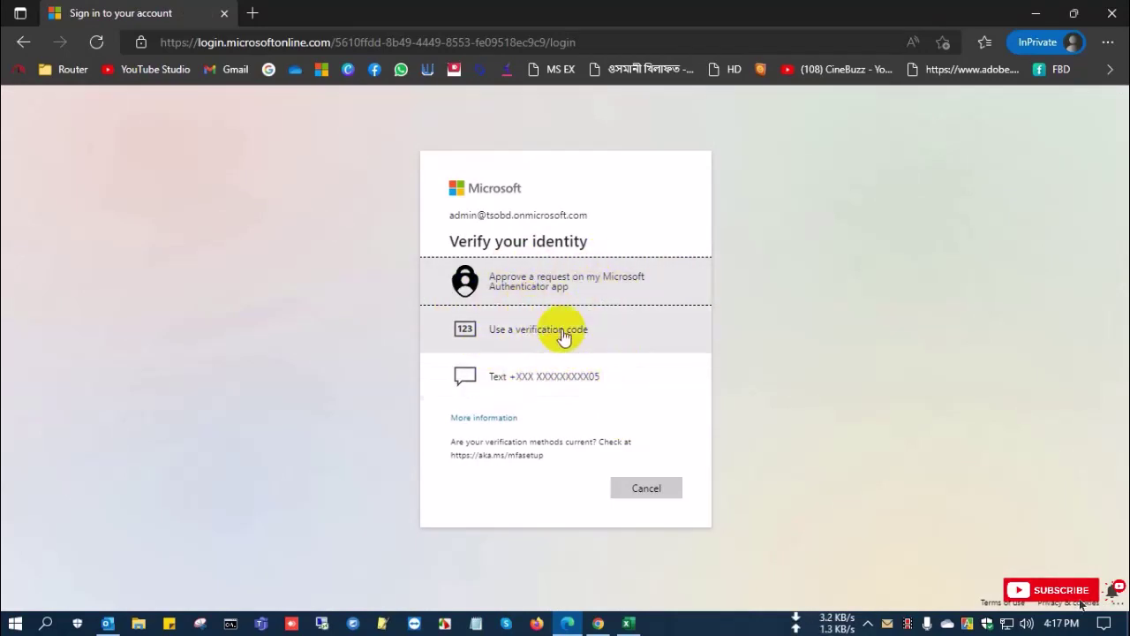
click(588, 279)
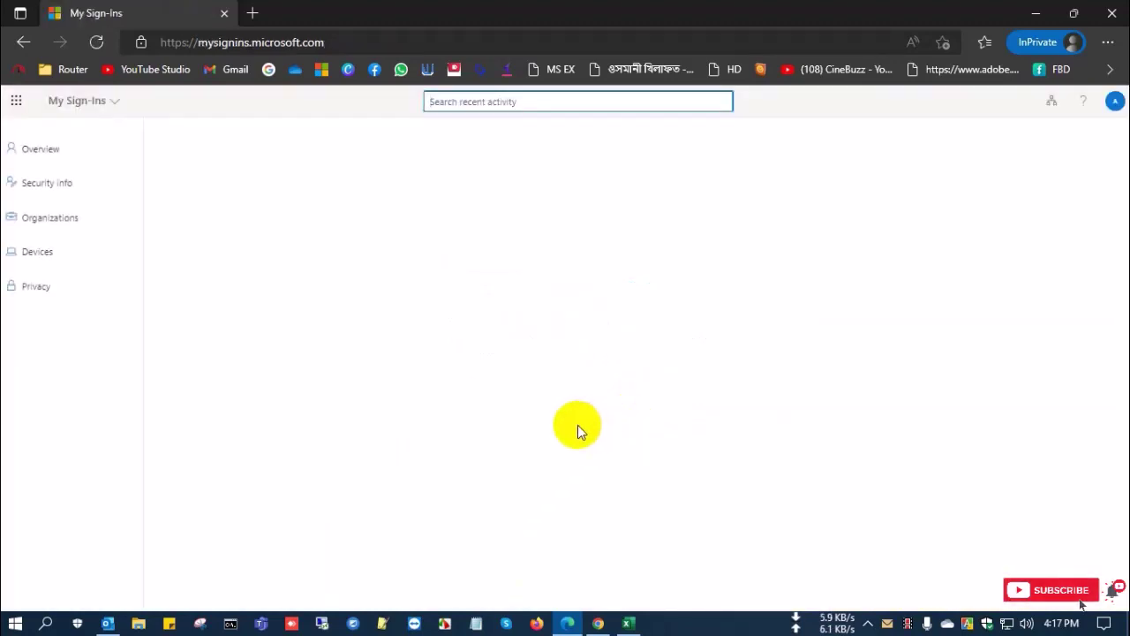
click(16, 101)
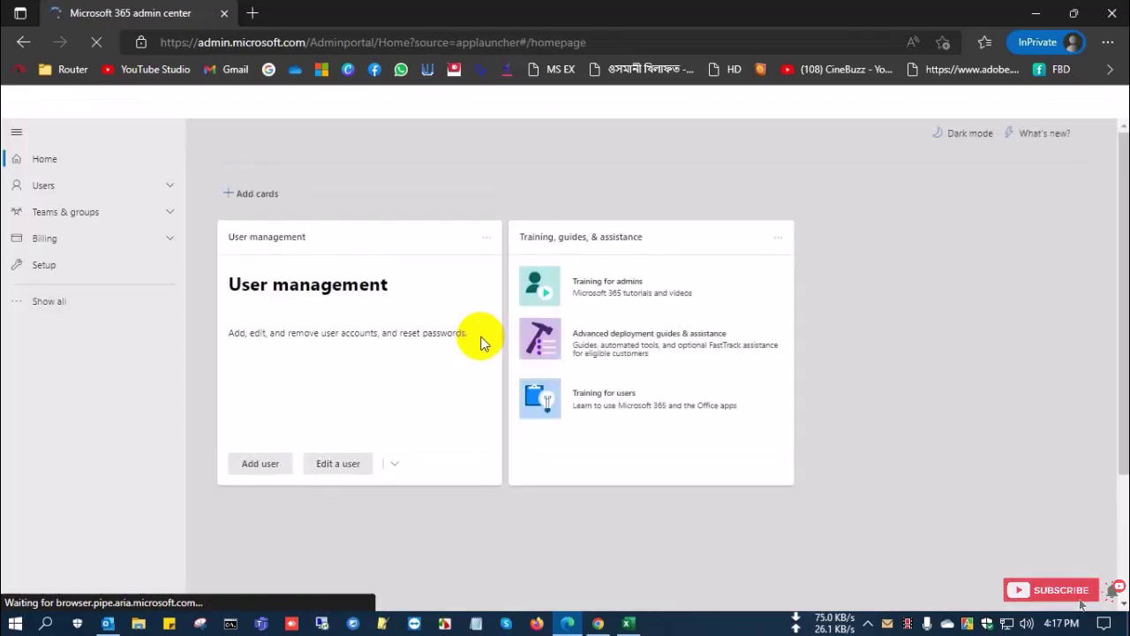
click(137, 194)
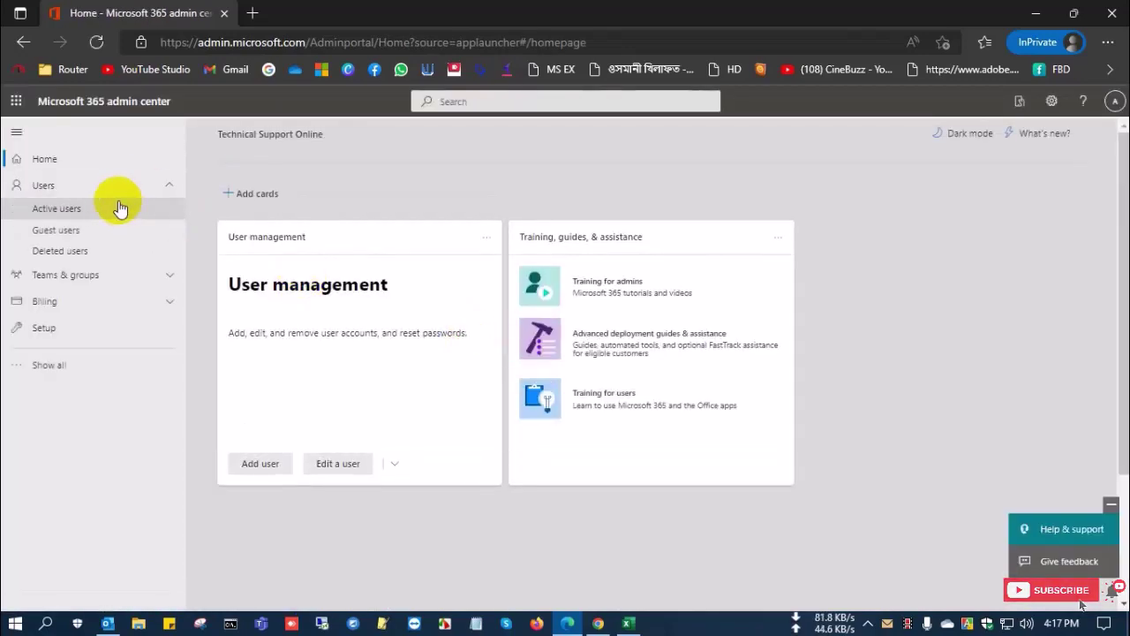
click(115, 208)
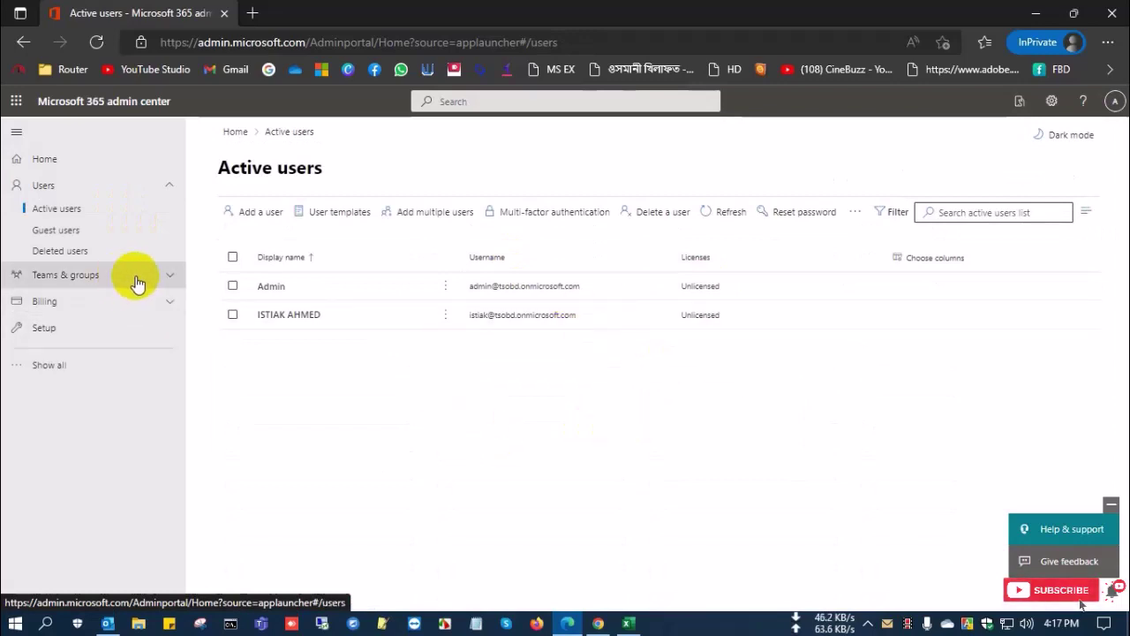
click(1114, 101)
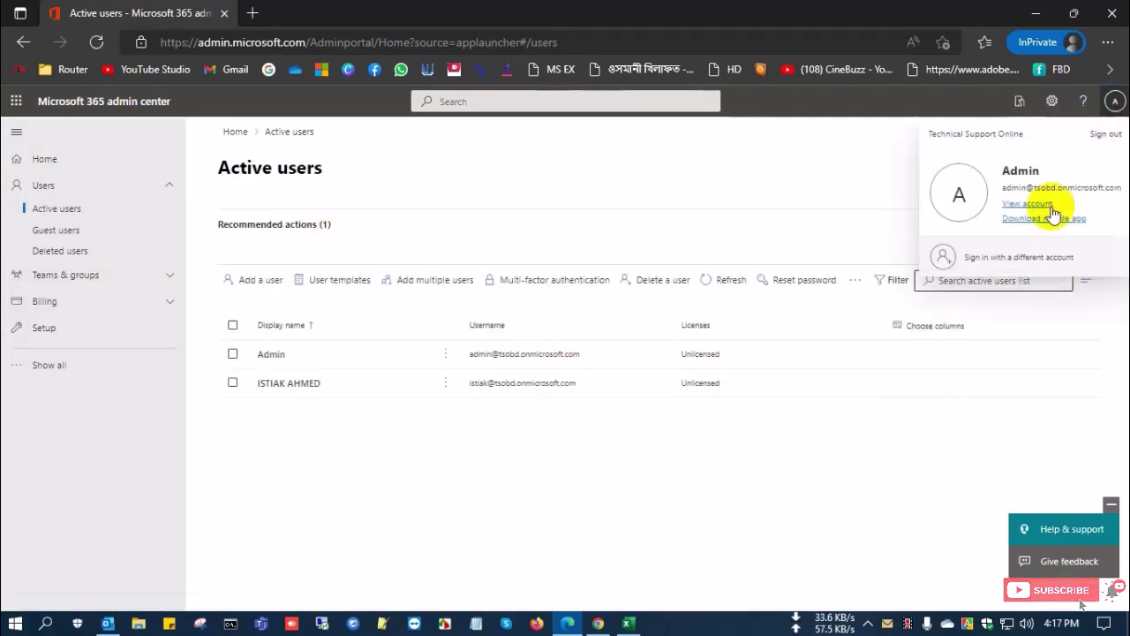